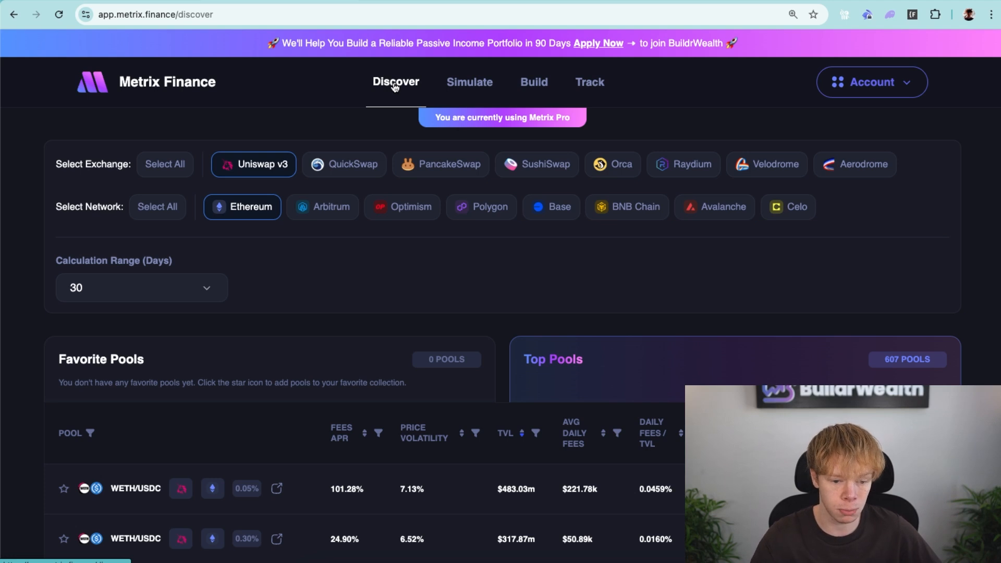
Step: Select all exchanges and all networks for the pool list
left_click(165, 164)
left_click(104, 225)
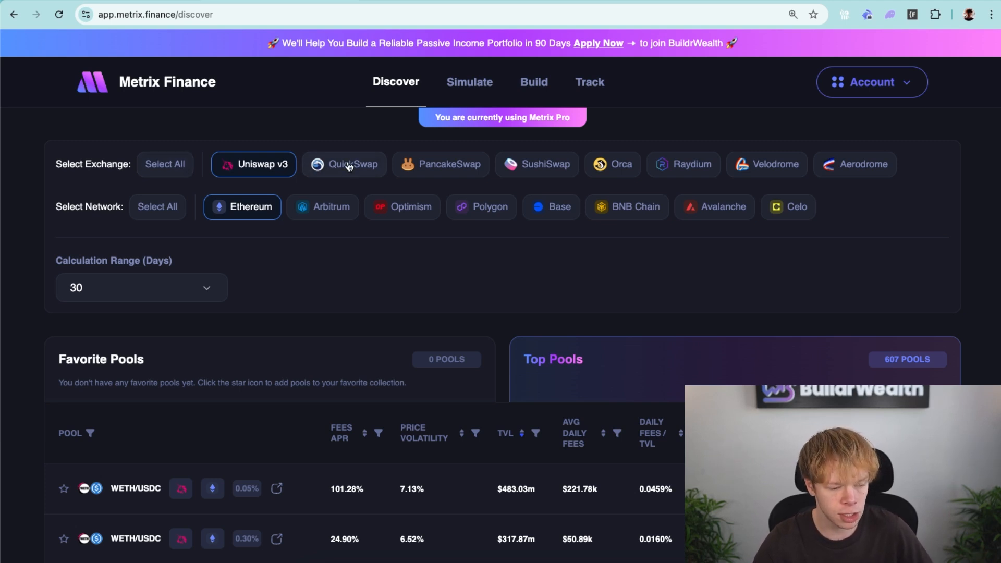
Step: Limit the exchange selection to Orca and Raydium, deselecting Uniswap v3
left_click(662, 177)
left_click(599, 167)
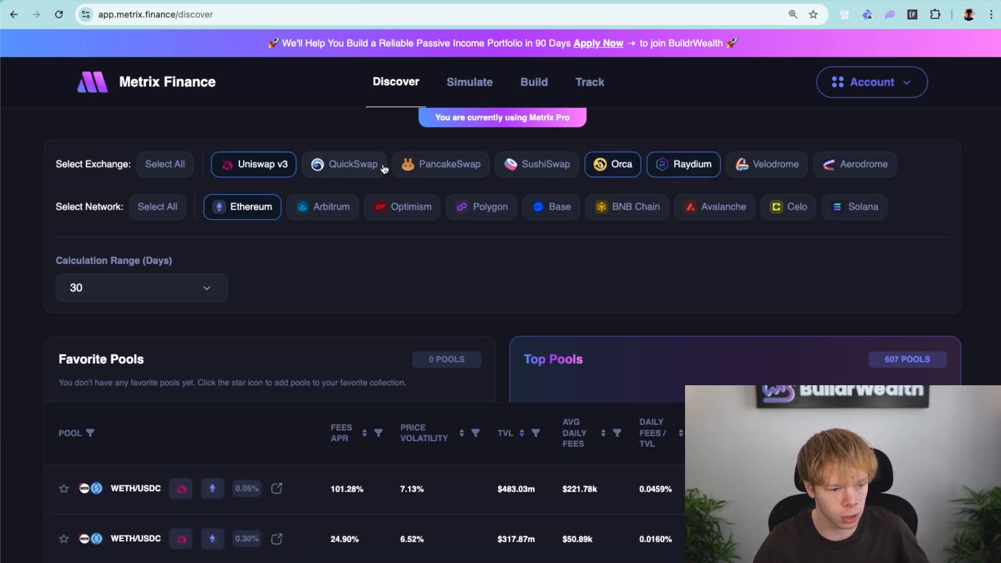
left_click(282, 168)
Step: Sort the pools by daily fees / TVL and compare that ratio for the three highest pools
scroll(551, 280, "down", 2)
scroll(551, 280, "down", 3)
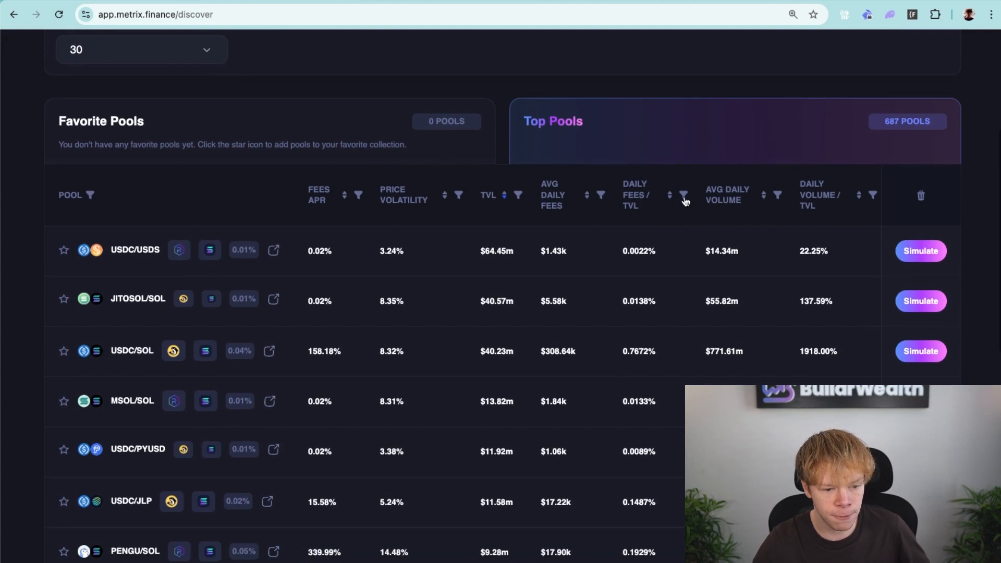
left_click(647, 194)
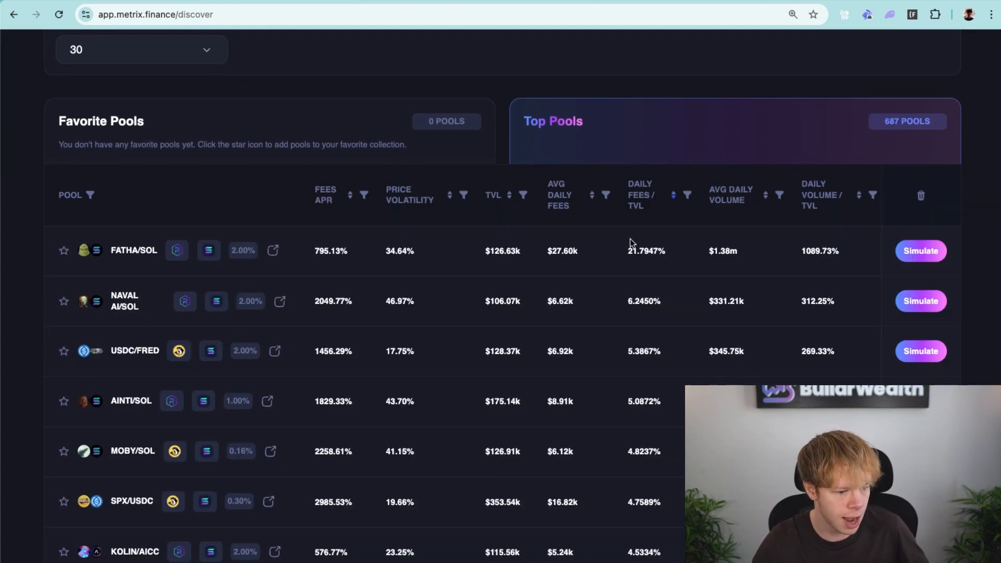
left_click_drag(627, 251, 659, 251)
left_click_drag(628, 301, 661, 302)
scroll(634, 350, "down", 1)
left_click_drag(628, 351, 662, 352)
Step: Switch the exchange selection to Uniswap v3, QuickSwap, PancakeSwap and SushiSwap and check the highest pool's daily fees / TVL
scroll(667, 352, "up", 6)
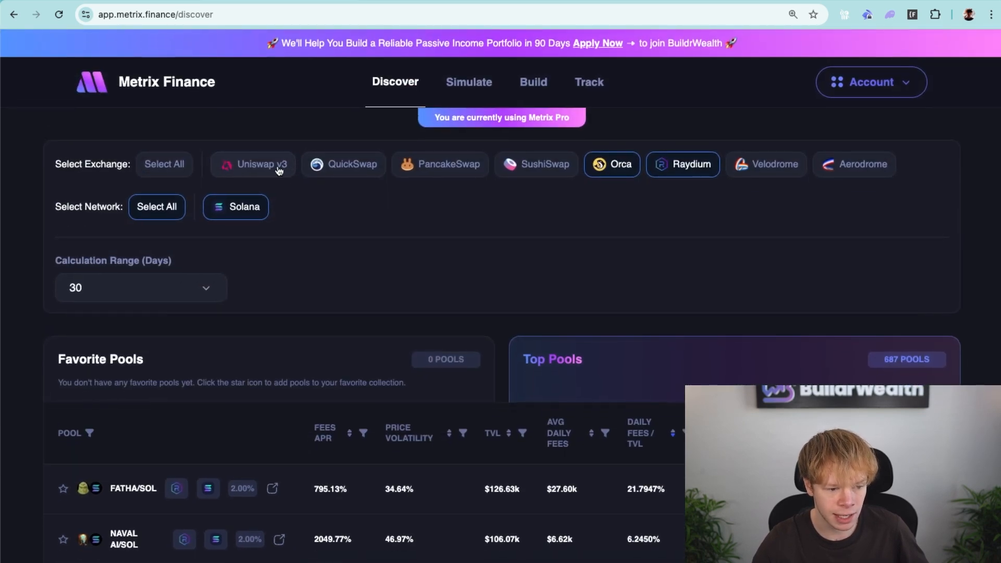
left_click(278, 166)
left_click(345, 165)
left_click(442, 164)
left_click(538, 165)
left_click(622, 166)
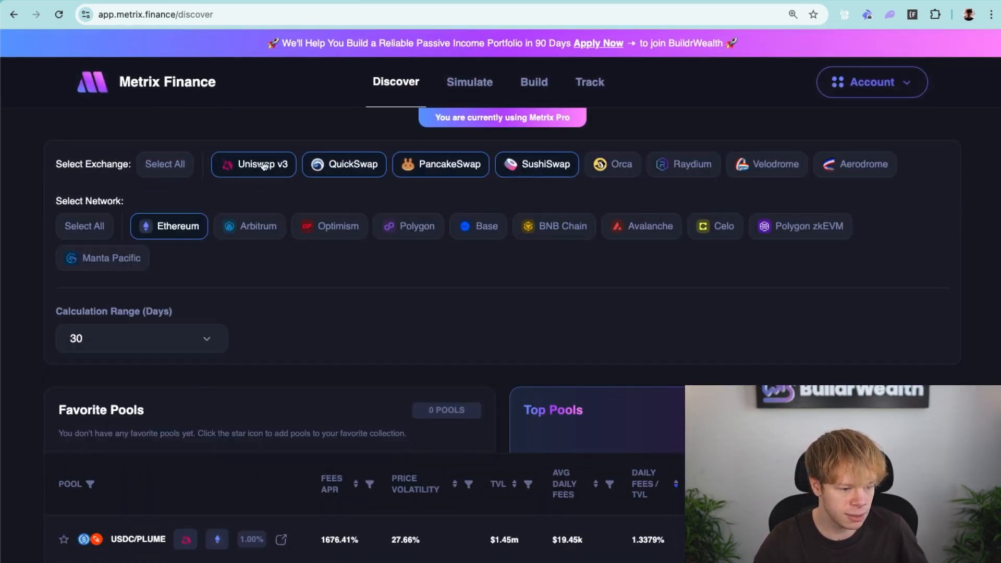
scroll(674, 301, "down", 4)
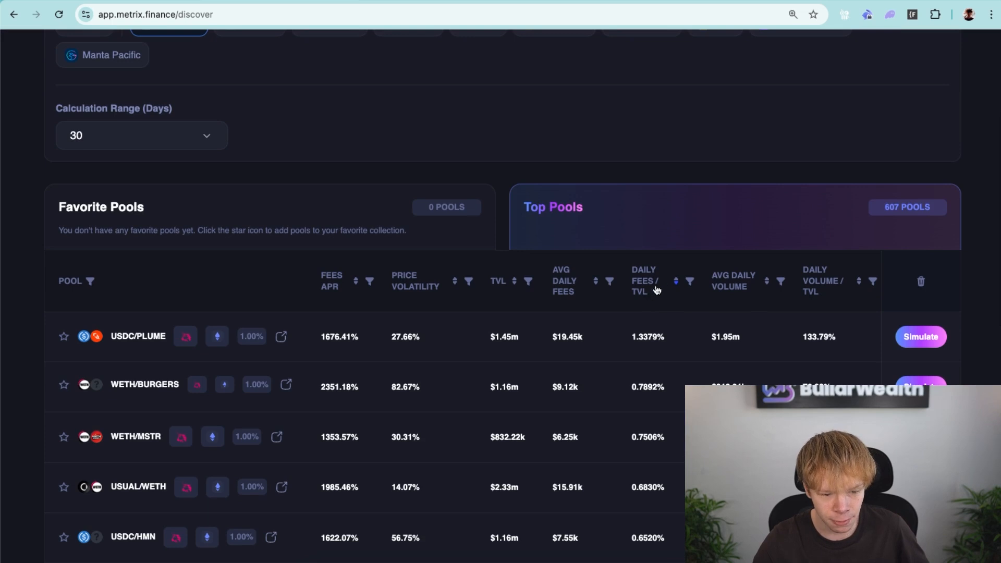
double_click(647, 338)
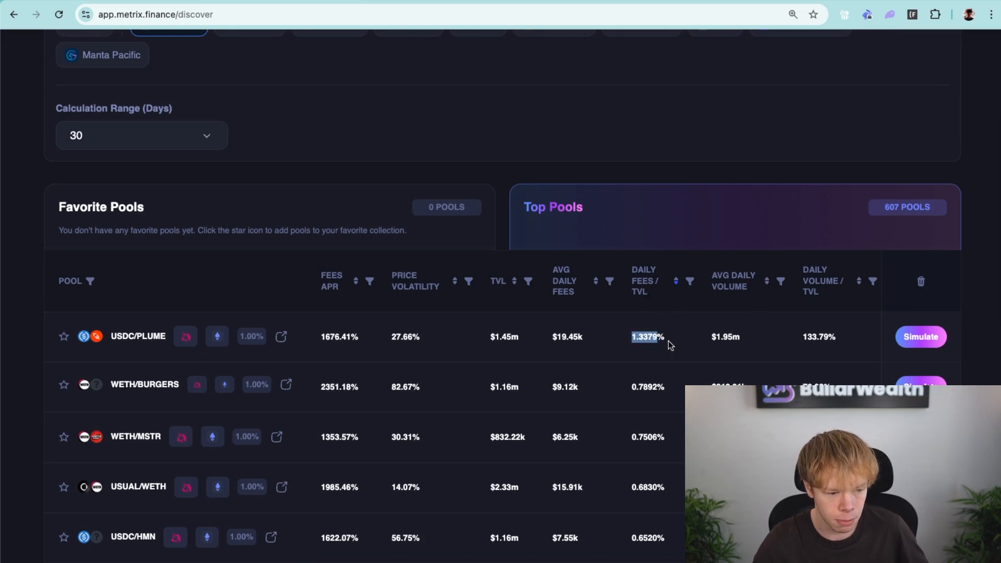
Step: Switch the exchange selection back to Orca and Raydium
scroll(625, 343, "up", 4)
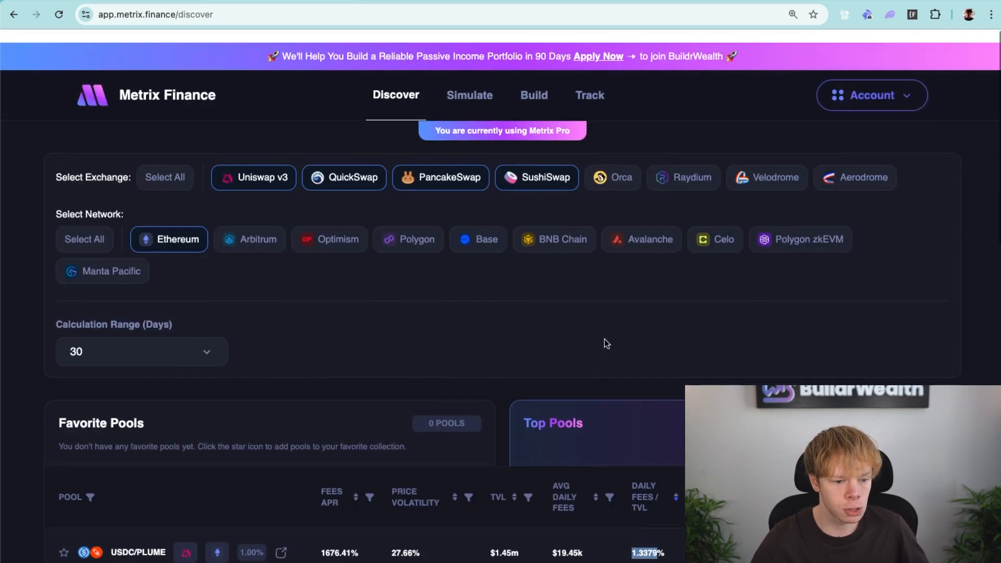
left_click(595, 165)
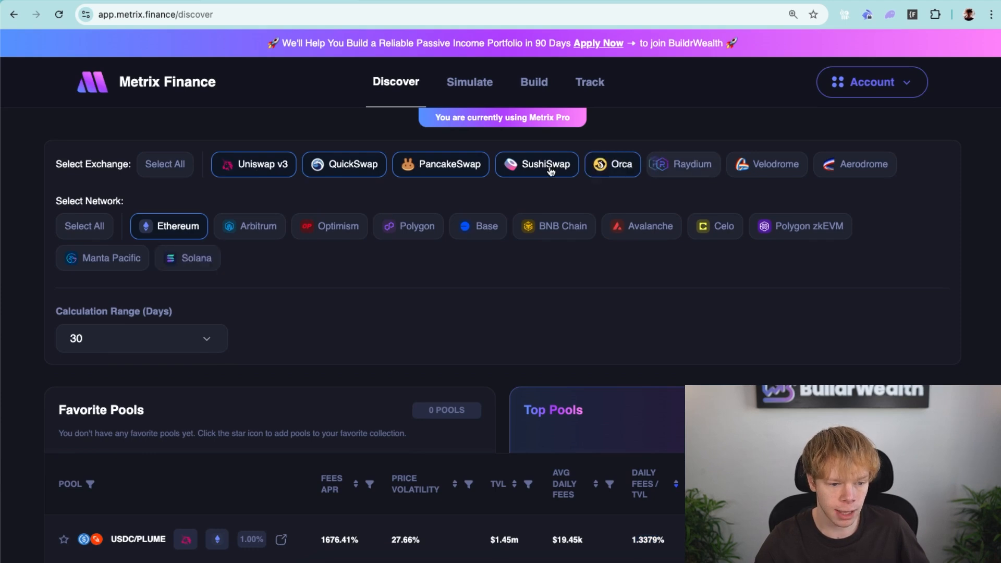
left_click(689, 171)
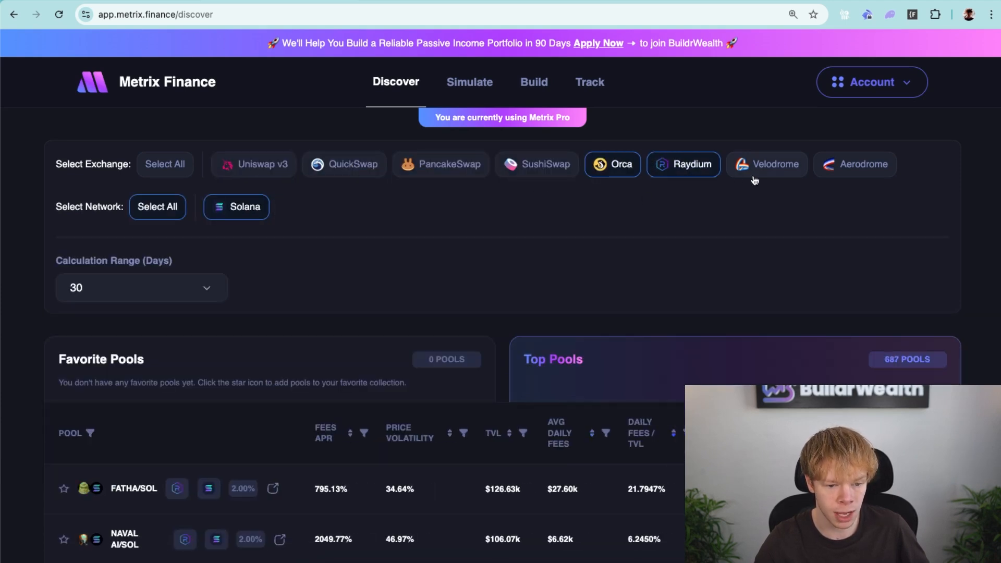
Step: Replace Orca and Raydium with Velodrome and Aerodrome in the exchange selection
left_click(623, 166)
left_click(784, 166)
left_click(852, 167)
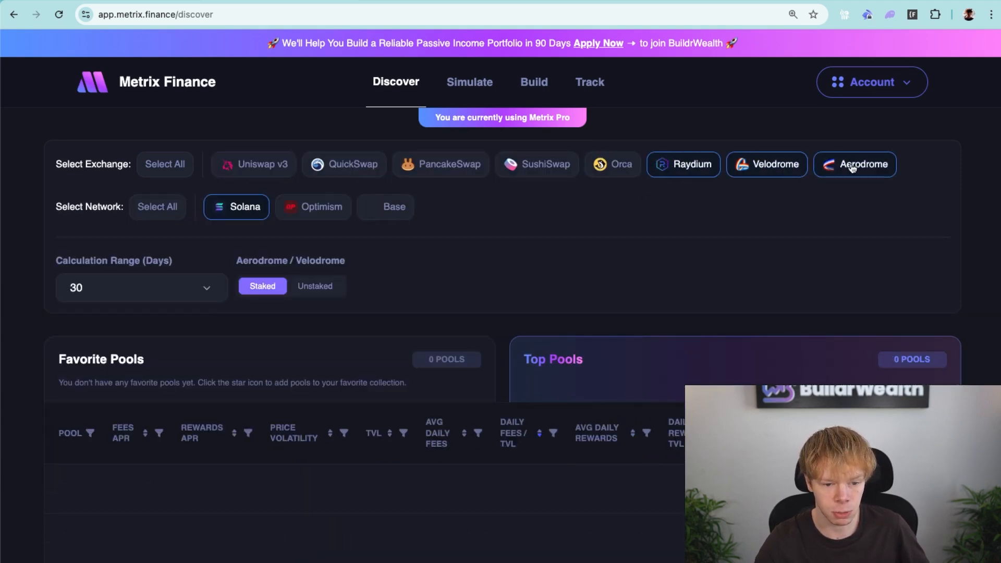
left_click(676, 164)
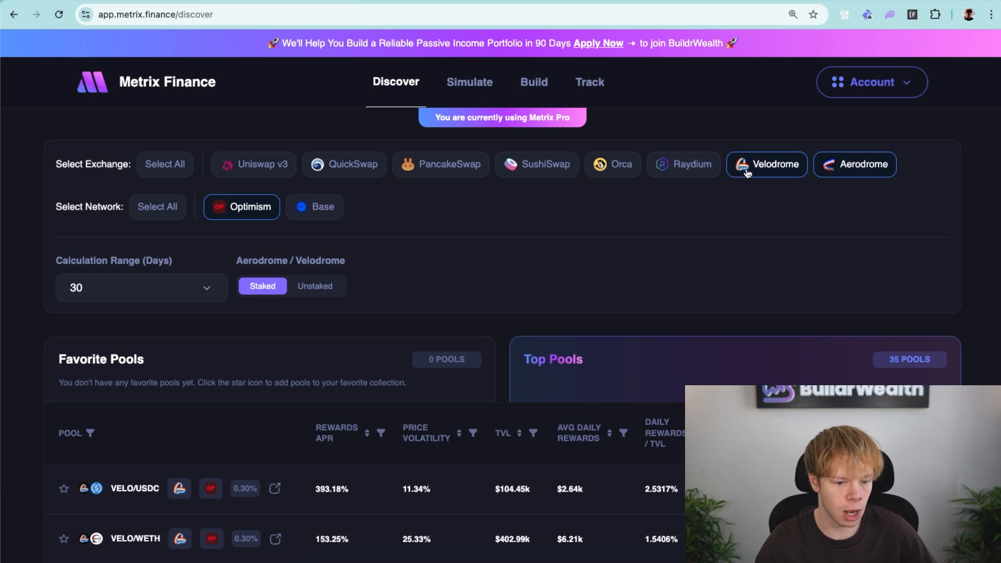
Step: Switch the exchange selection from the Velodrome group to Uniswap v3, QuickSwap, PancakeSwap and SushiSwap
left_click(284, 165)
left_click(325, 165)
left_click(429, 166)
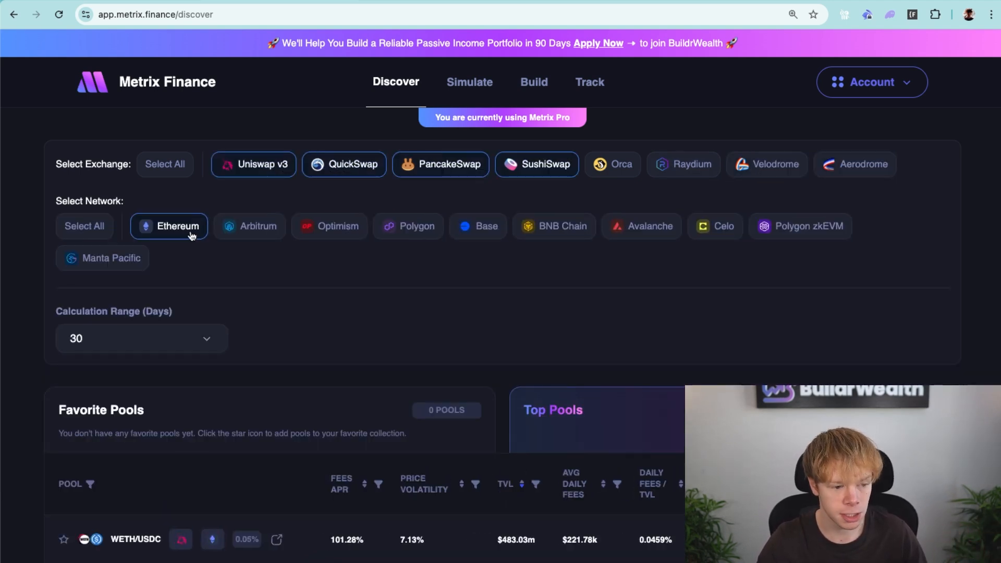
Step: Add Arbitrum, Optimism, Polygon, Base and BNB Chain to the selected networks alongside Ethereum
left_click(243, 230)
left_click(329, 227)
left_click(409, 227)
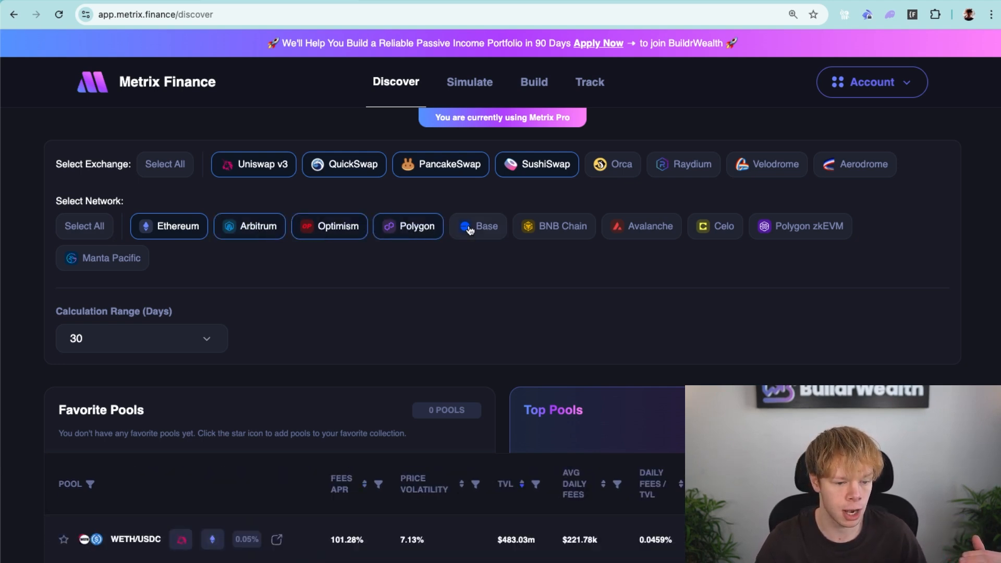
left_click(469, 229)
left_click(545, 232)
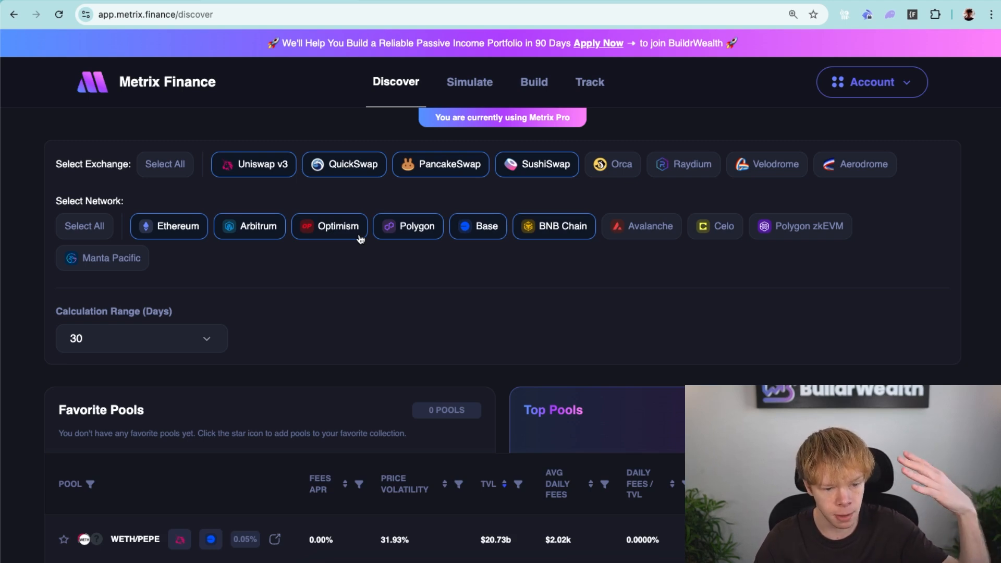
Step: Filter the pools to a TVL higher than 1000000 and lower than 50000000
scroll(386, 232, "down", 2)
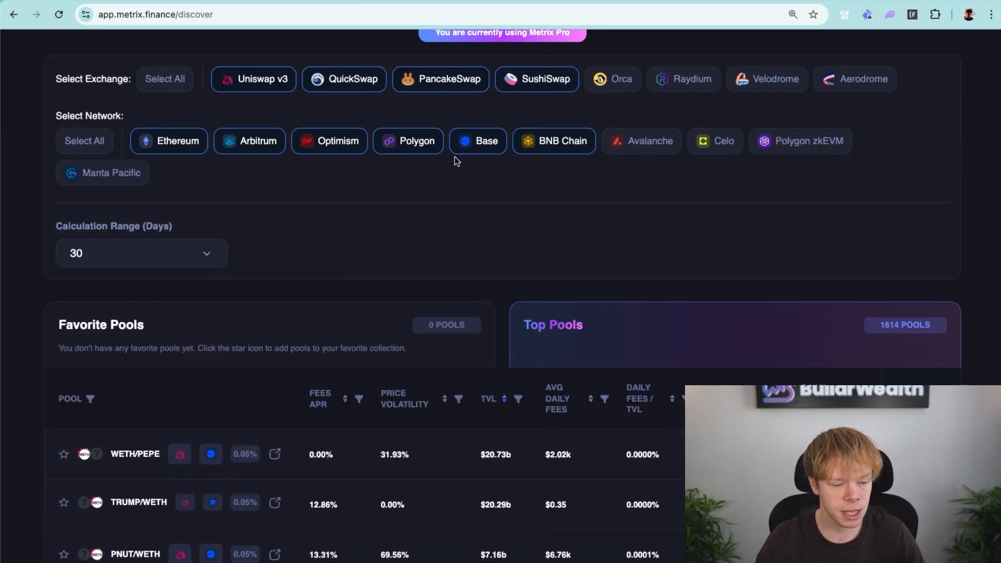
scroll(213, 144, "up", 2)
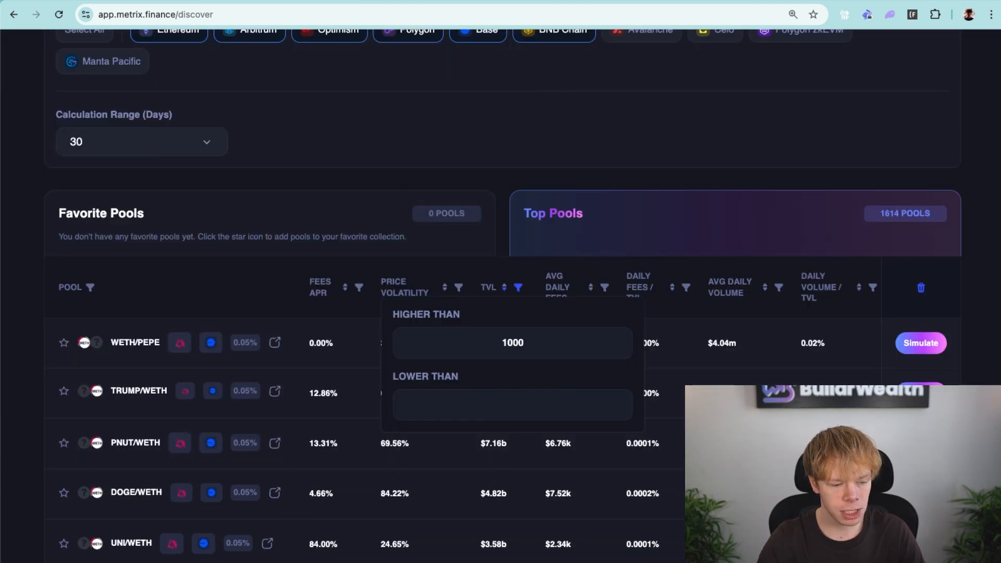
type("000")
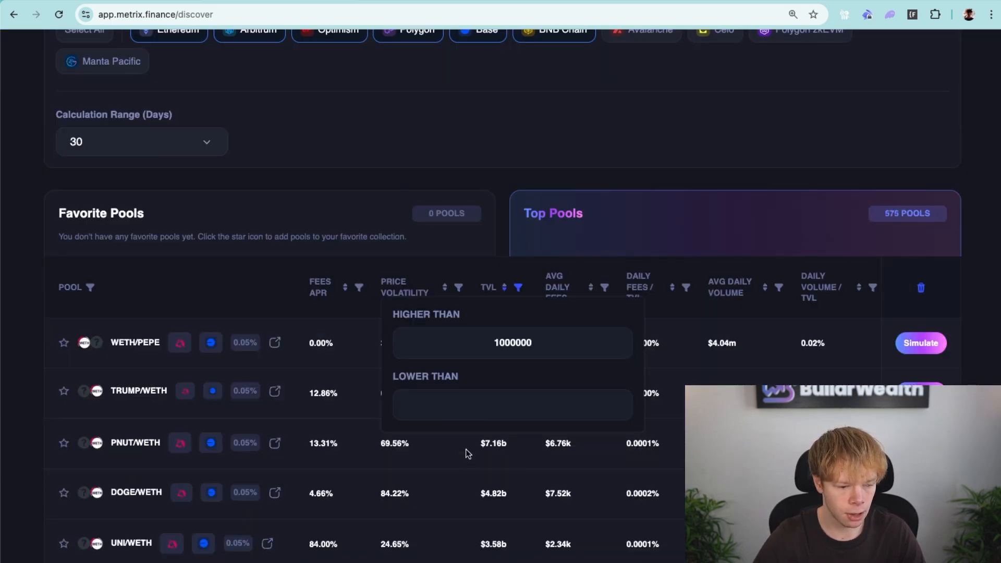
left_click(482, 405)
type("500")
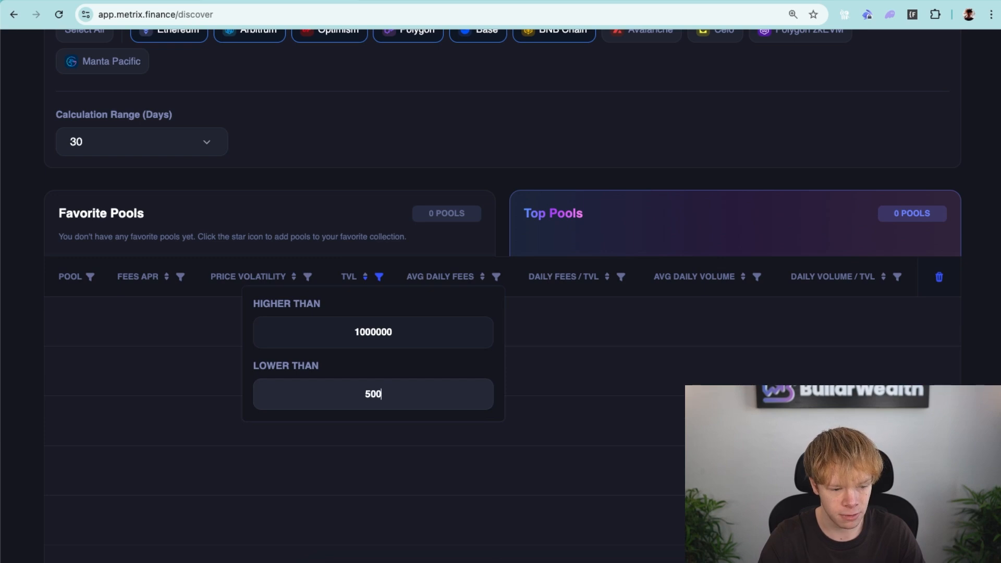
type("00000")
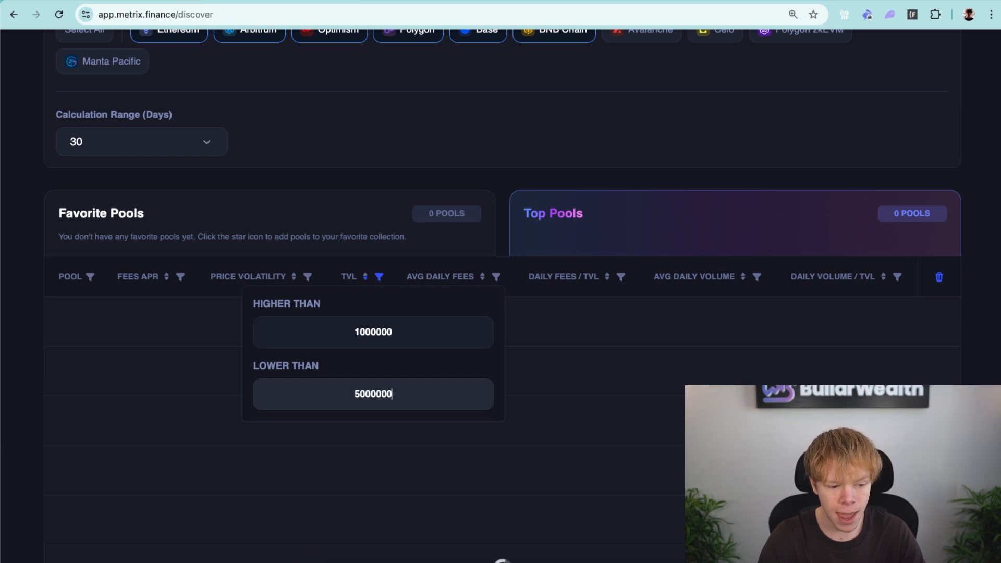
left_click(687, 140)
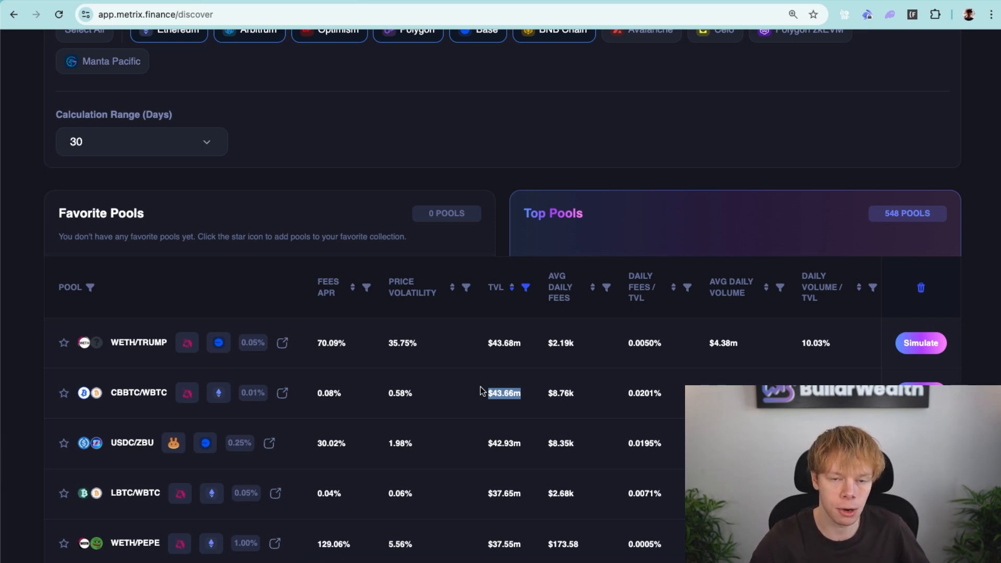
Step: Reopen the TVL filter and review its lower and upper limits
left_click(525, 287)
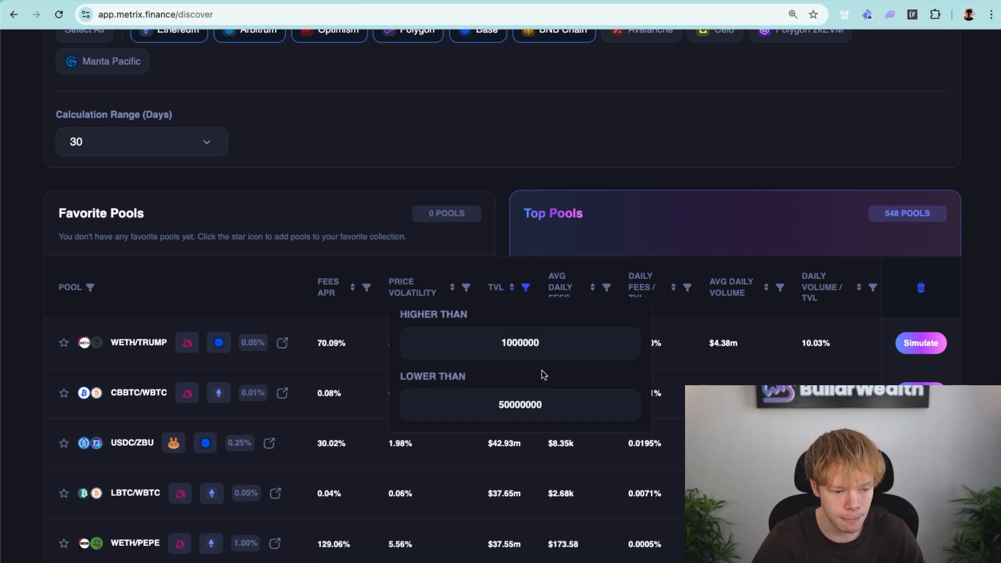
double_click(561, 407)
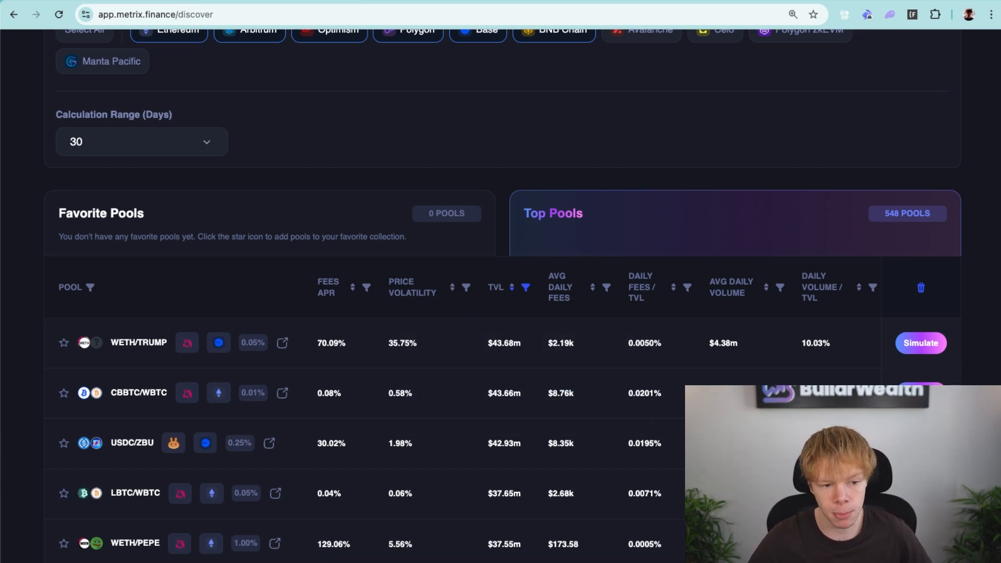
scroll(570, 330, "up", 5)
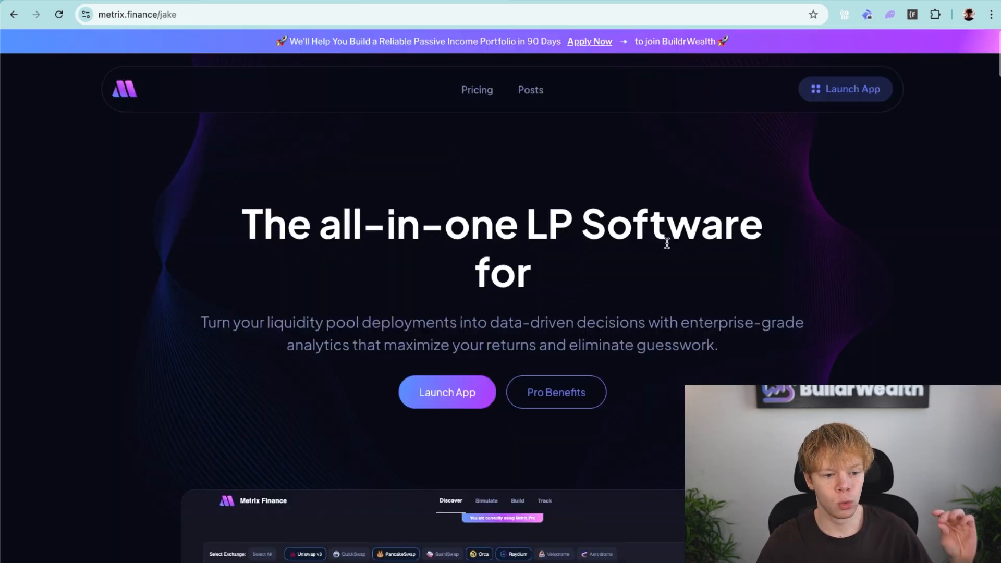
Step: Look through the Discover, Simulate and tracking feature sections on the Metrix Finance landing page
scroll(667, 247, "down", 5)
scroll(667, 244, "down", 10)
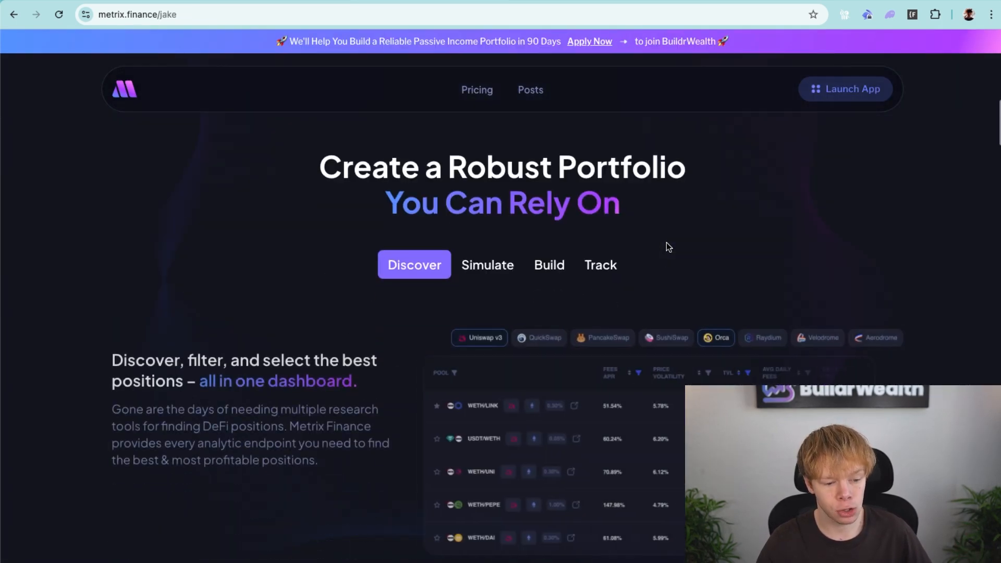
scroll(668, 247, "down", 15)
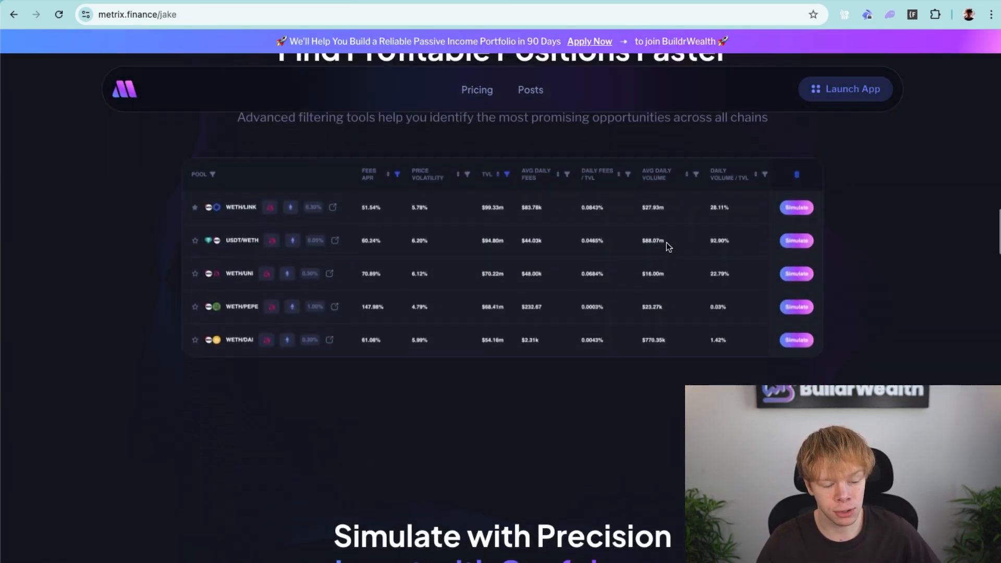
scroll(667, 246, "down", 15)
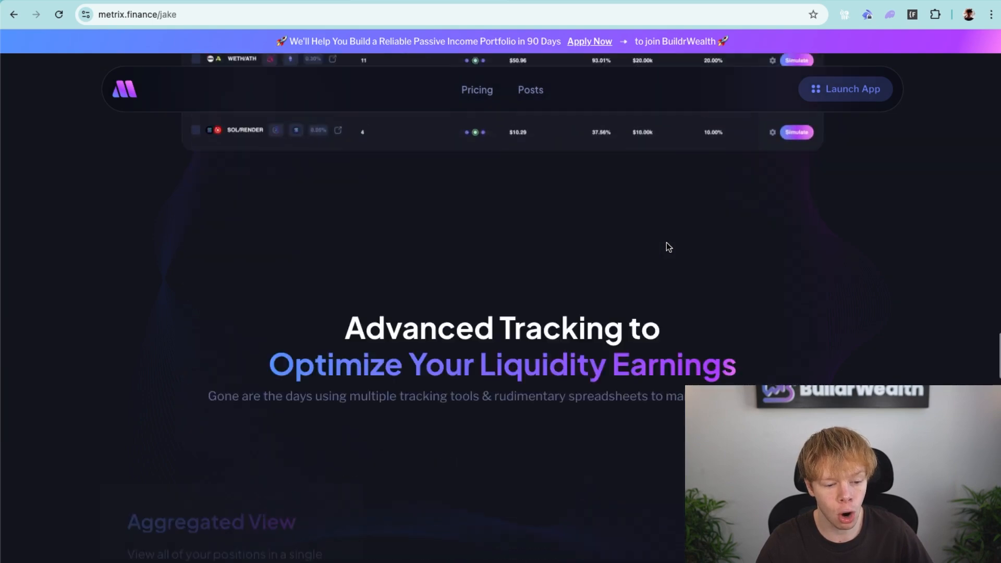
scroll(666, 241, "up", 1)
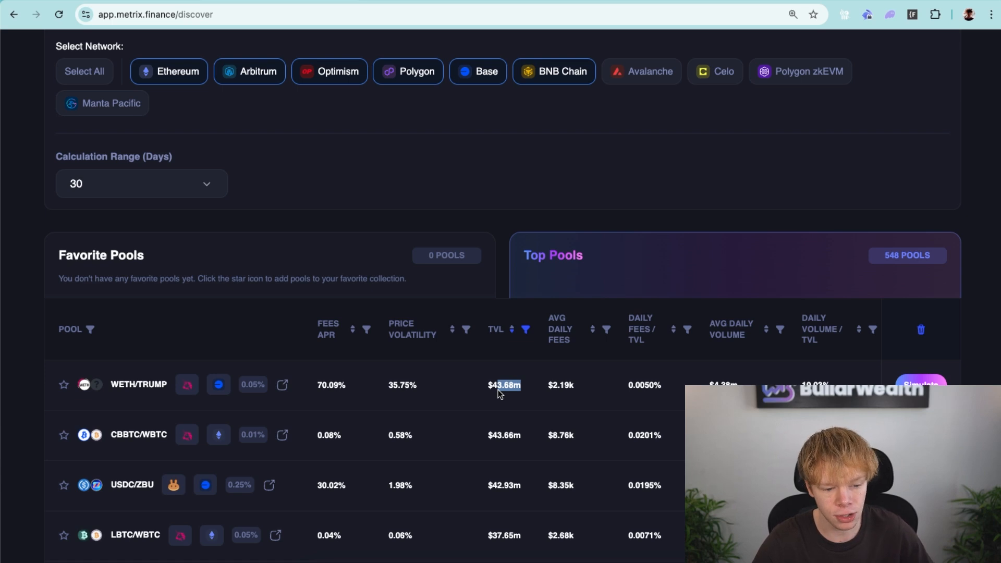
Step: Filter the top pools to those that must include ETH and include any of ATH,RENDER,LINK,GRT,AAVE,UNI
scroll(790, 167, "down", 4)
scroll(790, 167, "up", 2)
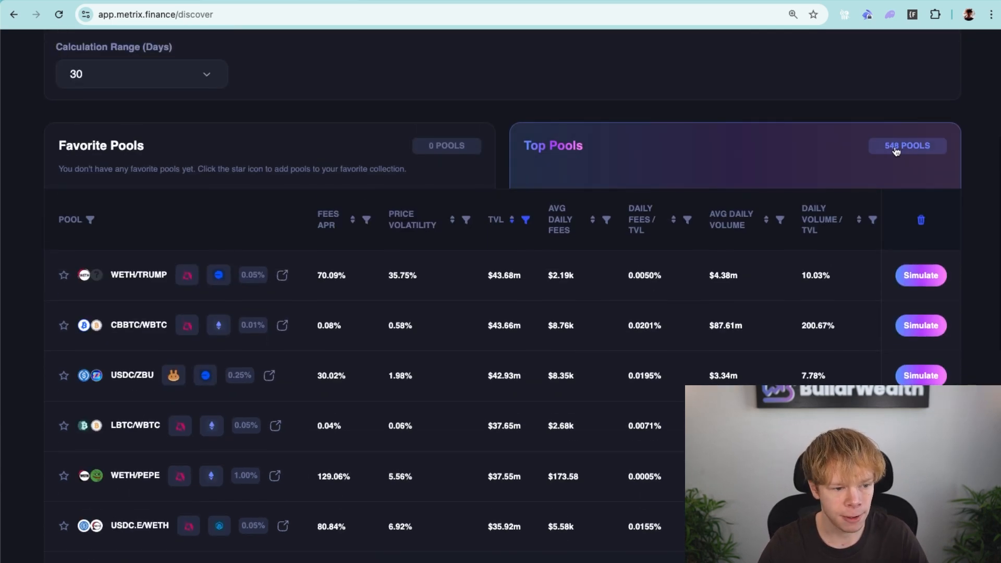
scroll(885, 157, "down", 3)
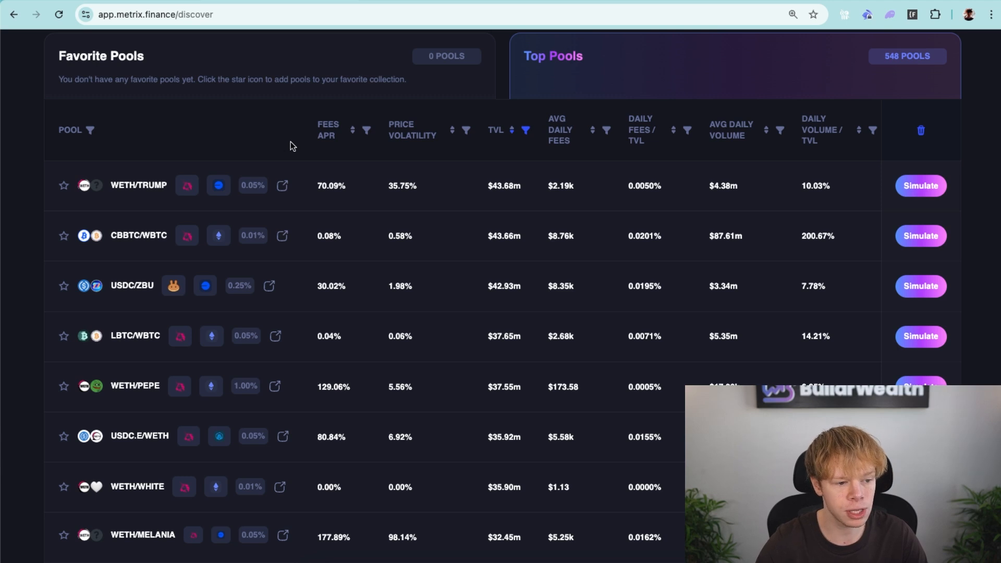
left_click(91, 131)
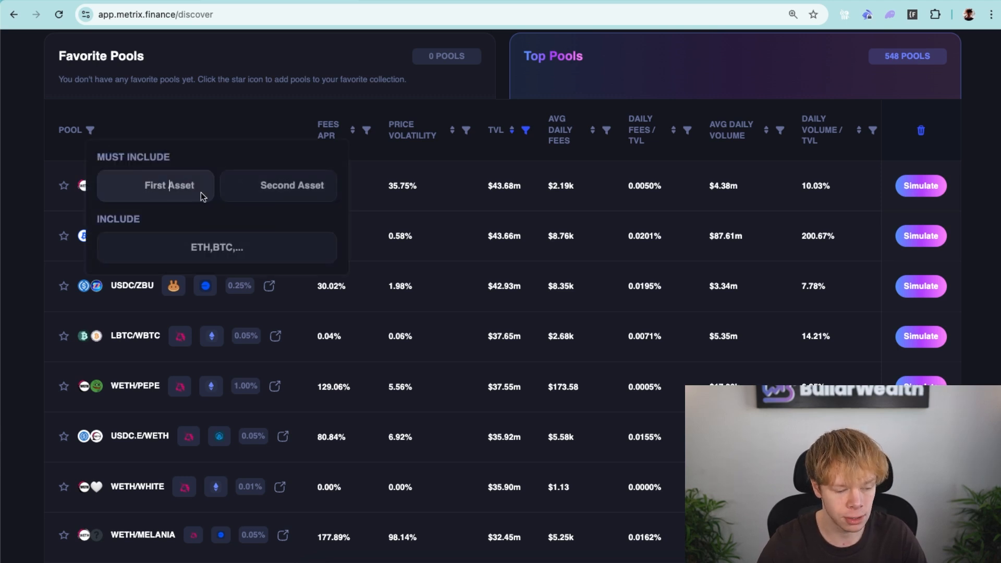
type("ETH")
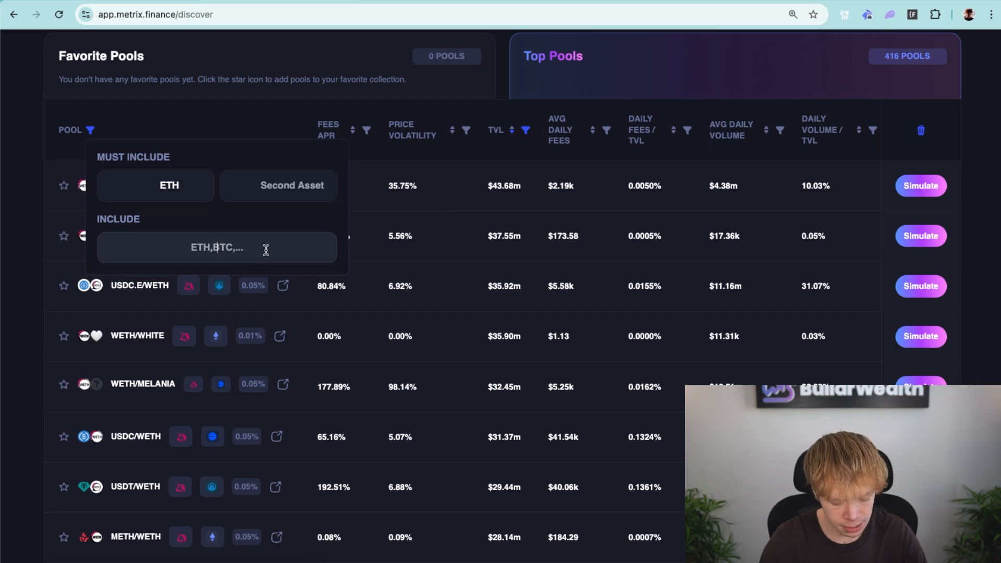
type("ATH,RENDER")
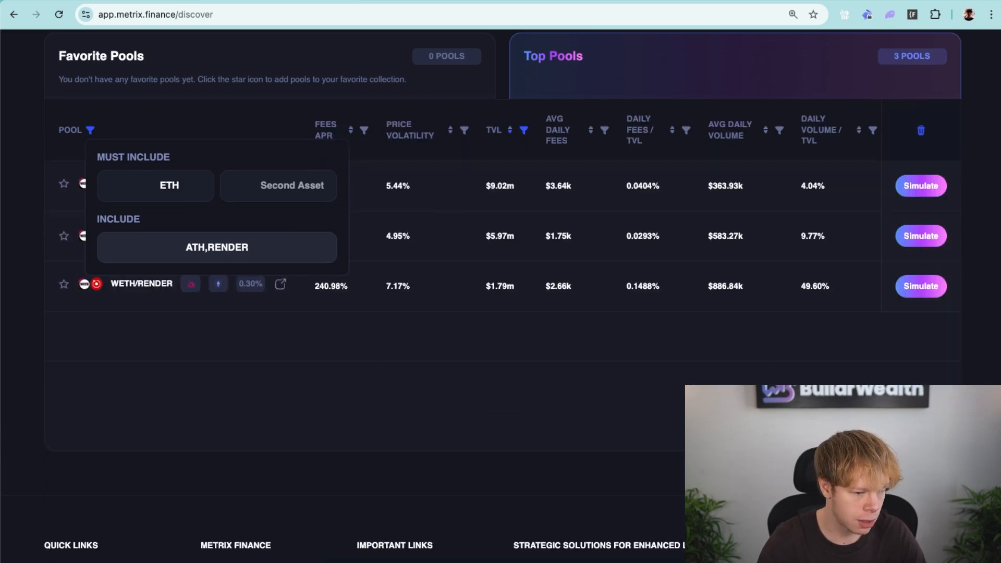
type(",LINK,G")
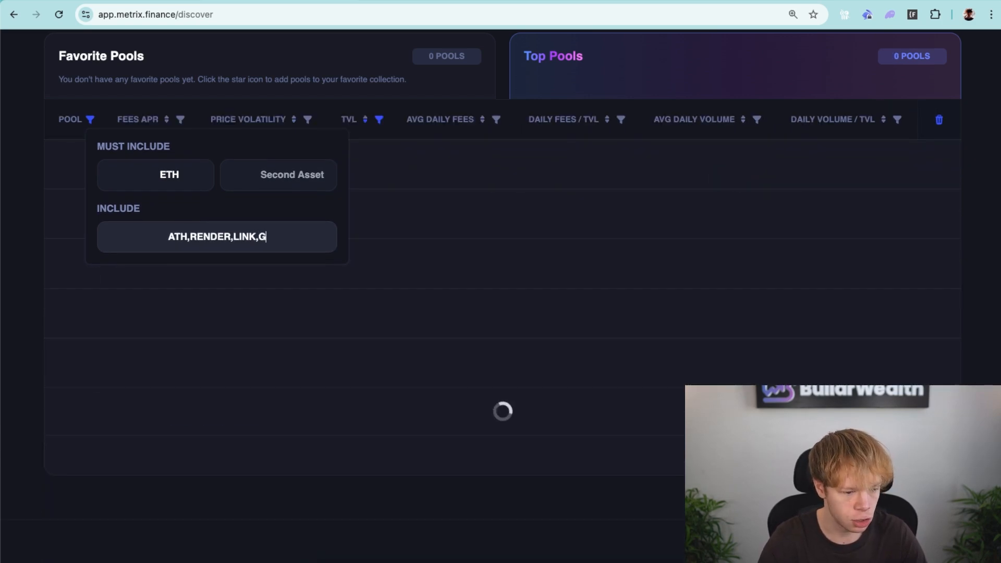
type("RT,AAVE,UNI")
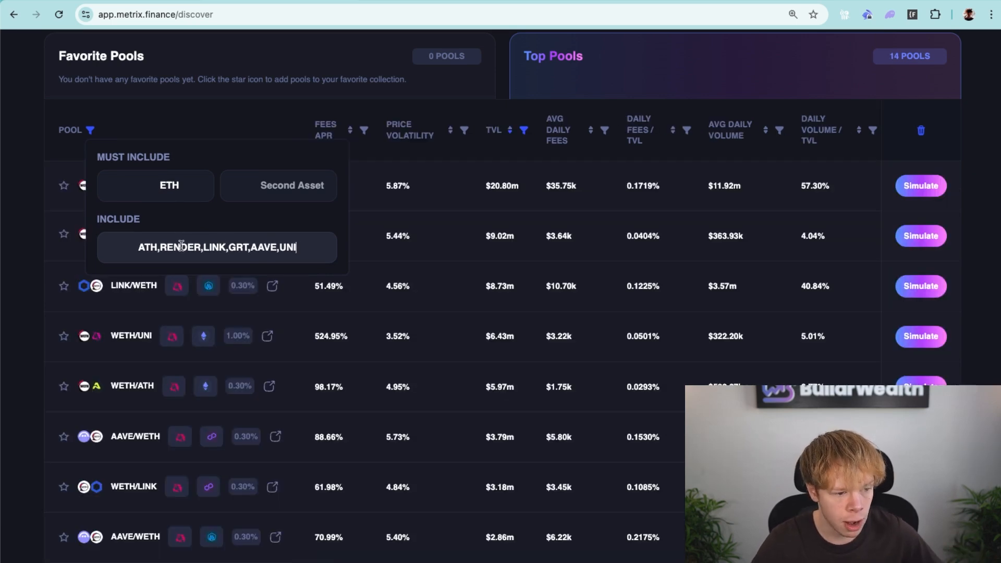
Step: Review the required first asset and the list of included assets in the pool filter
double_click(138, 248)
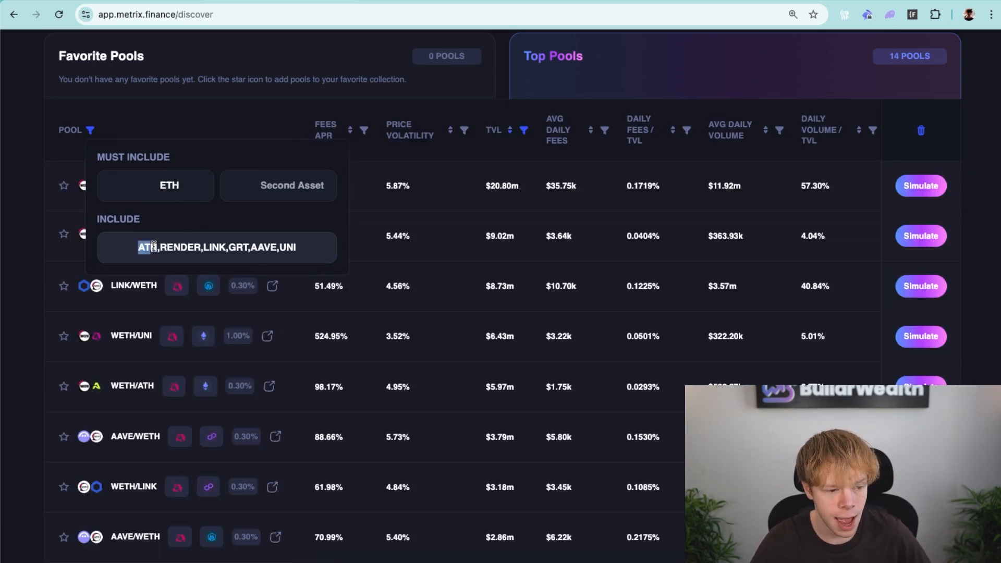
left_click(157, 247)
left_click_drag(158, 246, 174, 247)
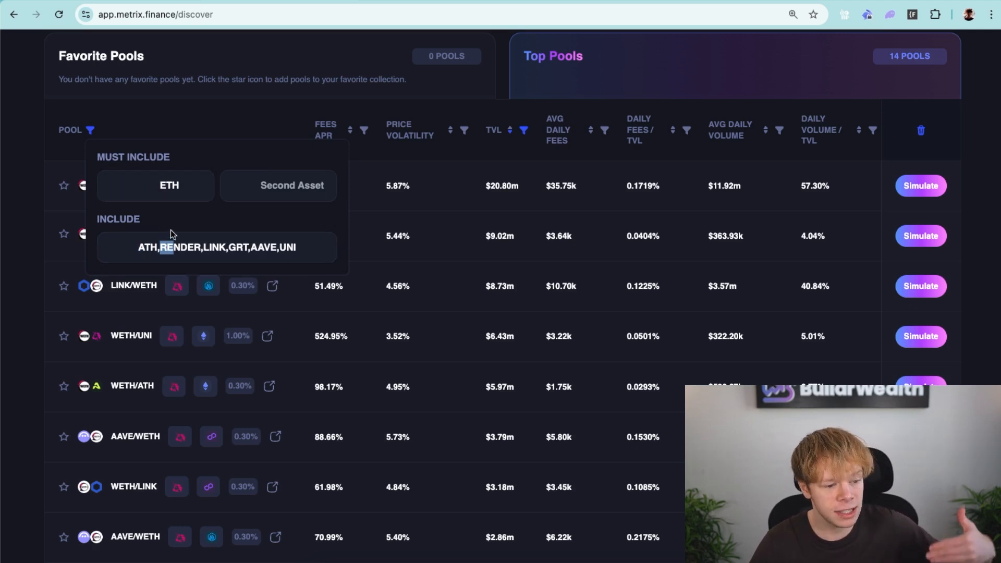
left_click_drag(145, 245, 308, 247)
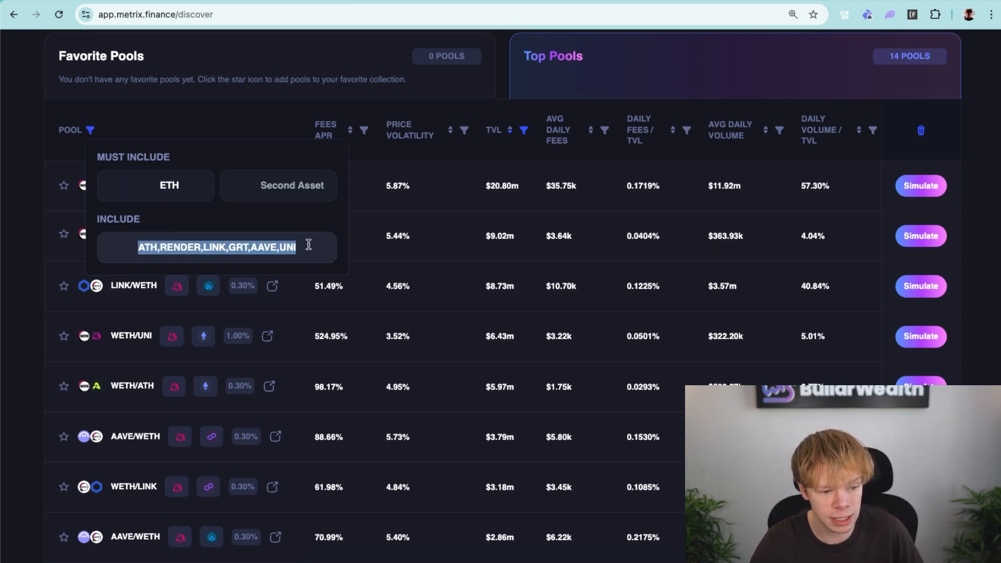
left_click(185, 186)
left_click_drag(185, 186, 162, 188)
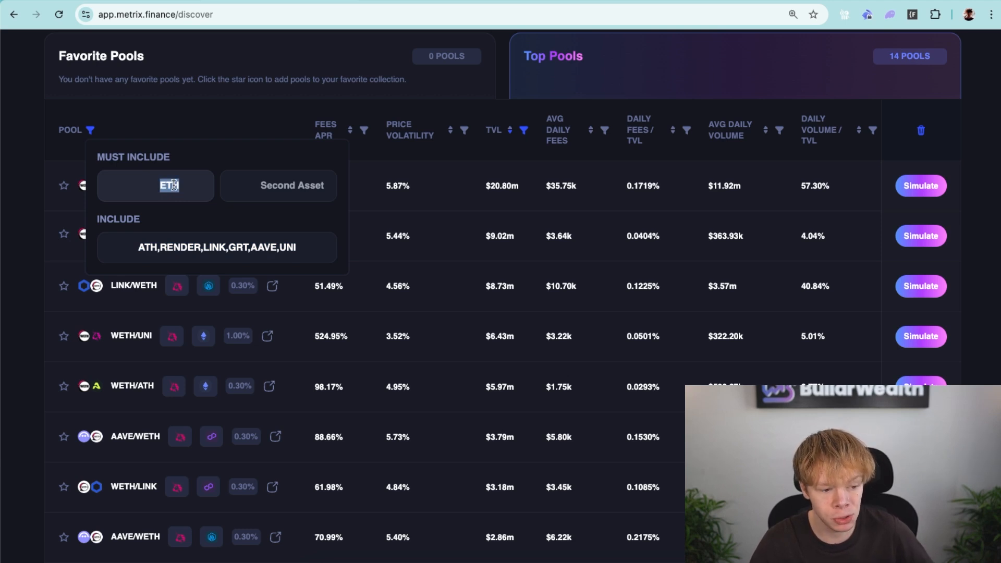
left_click_drag(142, 240, 344, 255)
left_click(418, 247)
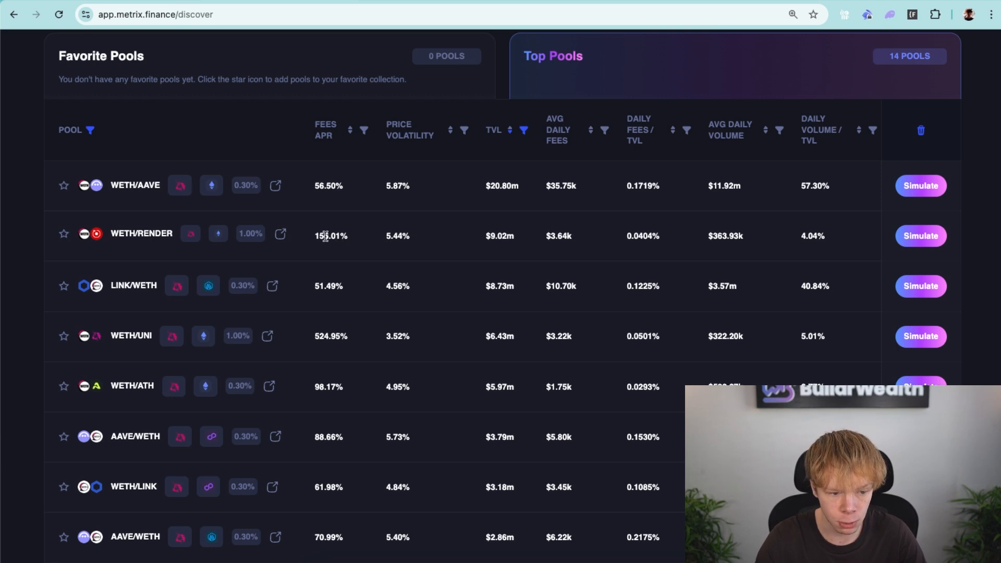
Step: Compare the Fees APR of the filtered pools, including WETH/RENDER and WETH/ATH
left_click_drag(312, 238, 346, 238)
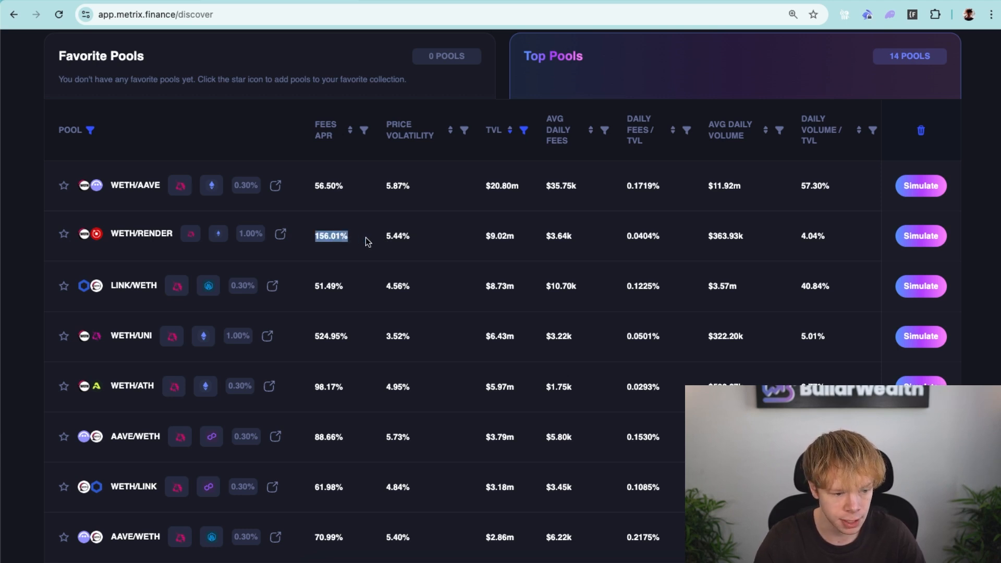
scroll(364, 241, "down", 3)
left_click_drag(315, 254, 348, 257)
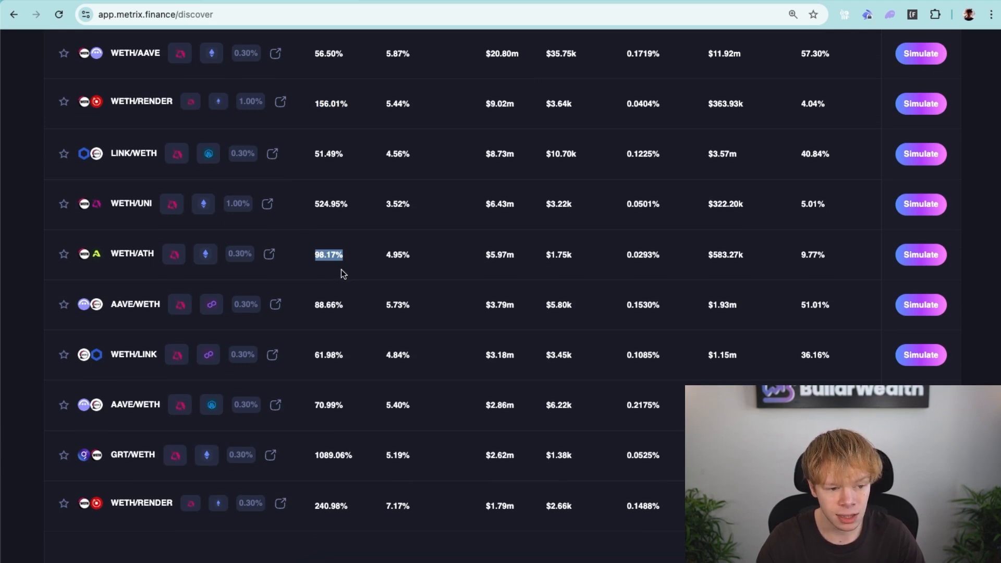
scroll(342, 269, "up", 1)
scroll(919, 273, "up", 2)
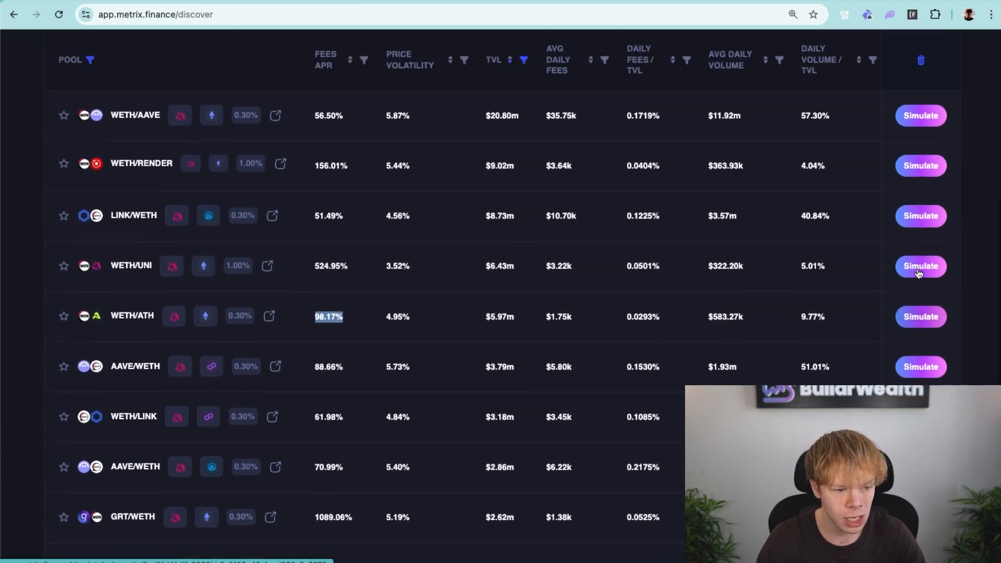
scroll(919, 273, "up", 1)
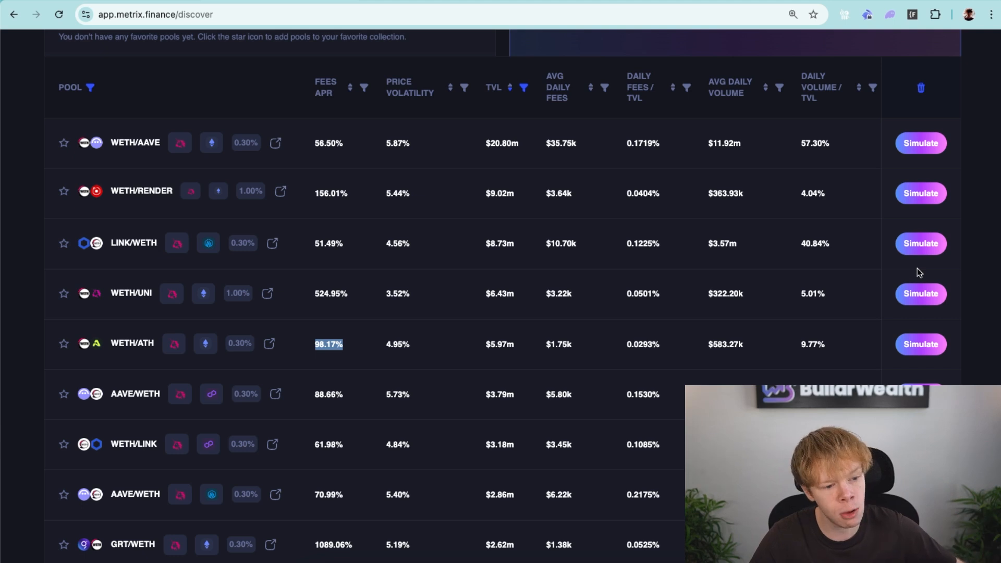
scroll(917, 270, "up", 2)
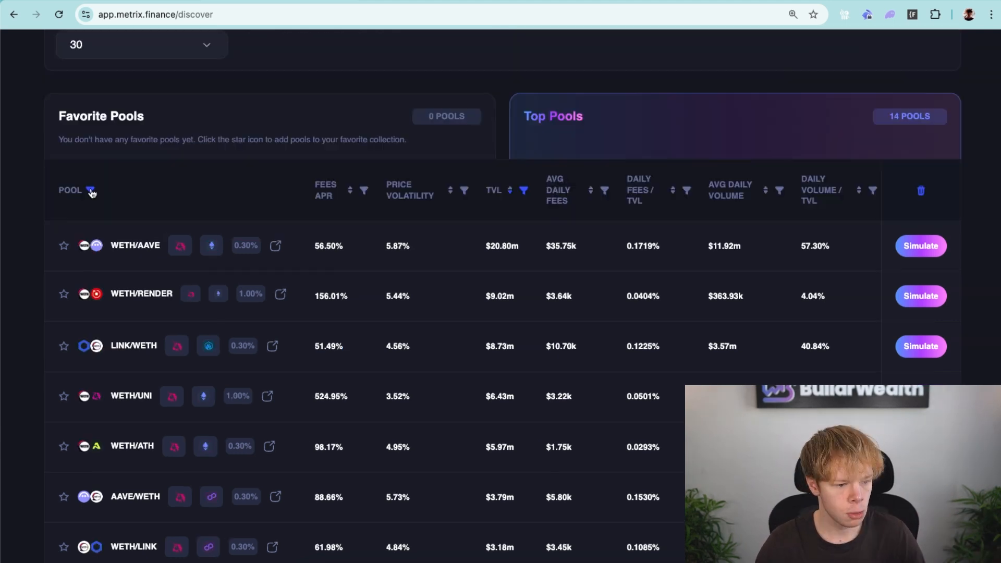
Step: Clear the list of included assets from the pool filter, keeping ETH as the required first asset
left_click(90, 190)
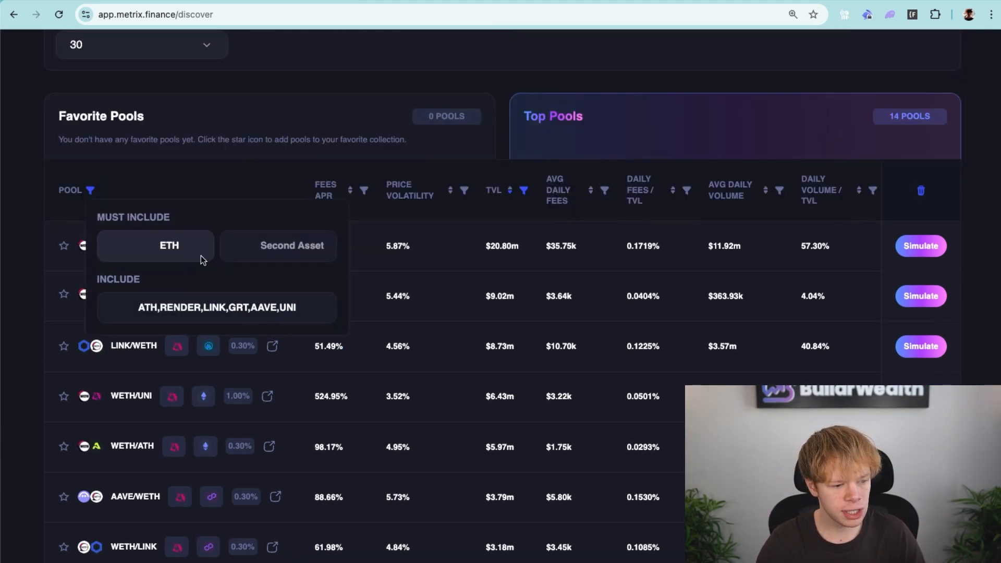
triple_click(221, 307)
key("BackSpace")
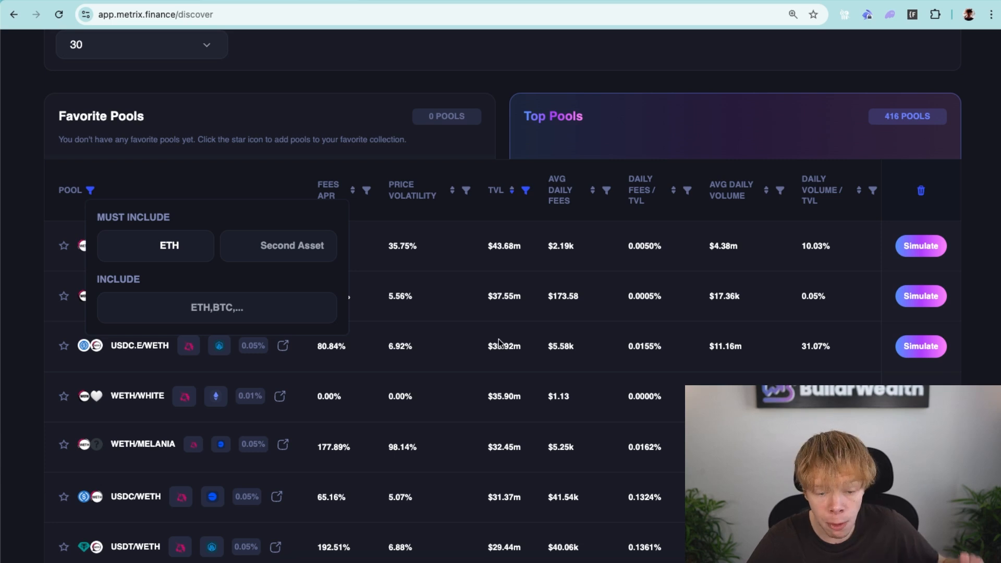
double_click(160, 250)
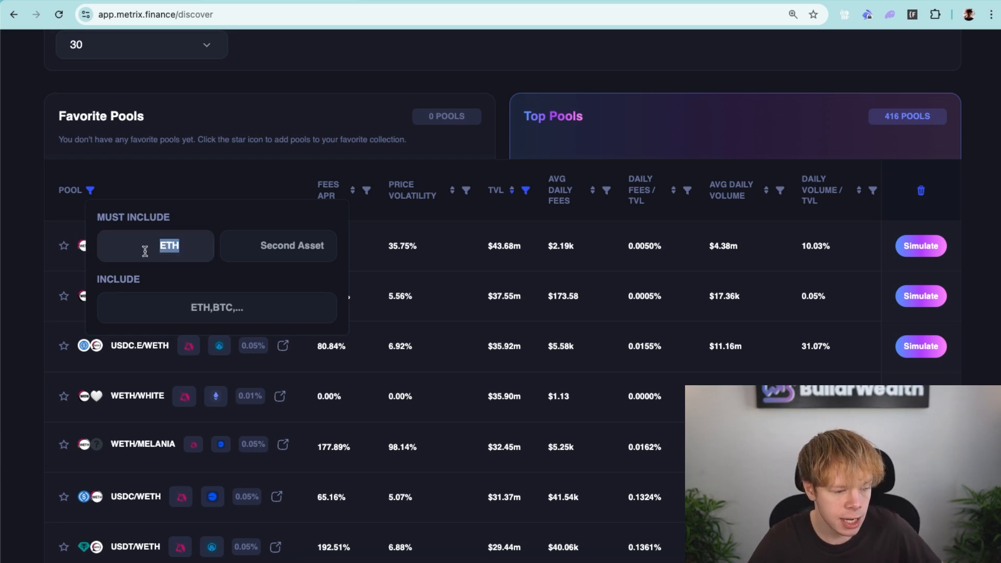
double_click(157, 249)
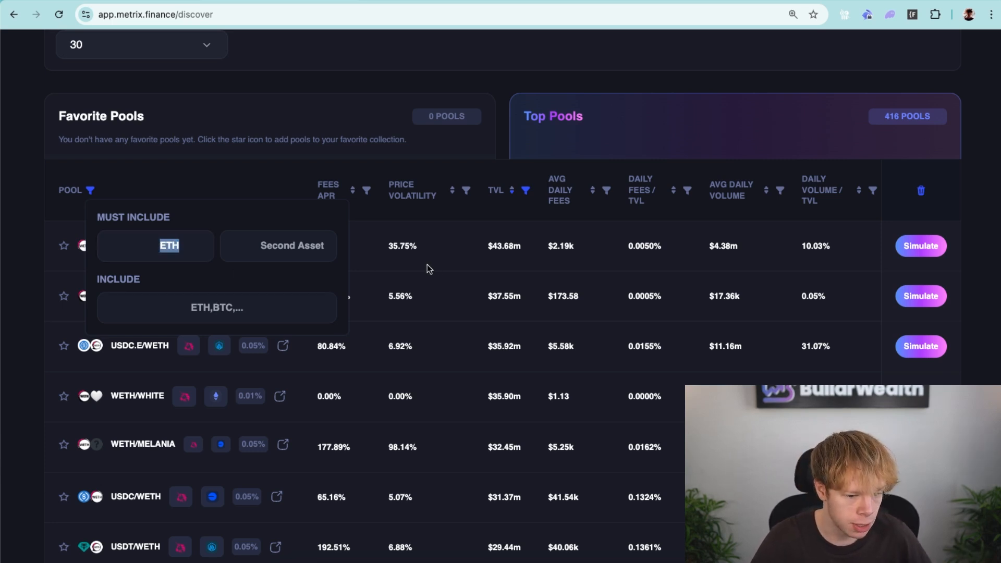
left_click(468, 276)
Step: Try USD as the required first asset in the pool filter, and set it back to ETH
left_click(91, 190)
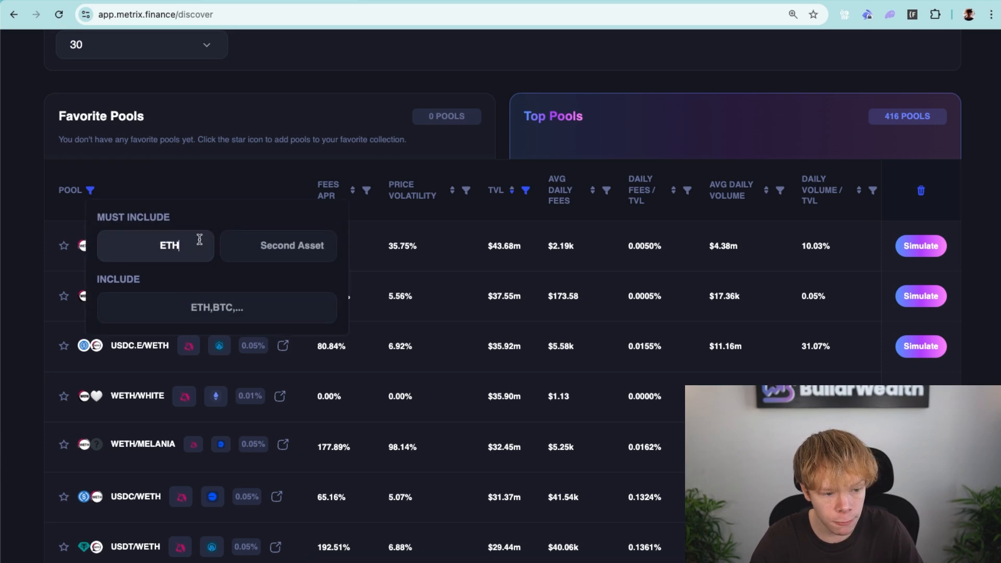
double_click(199, 239)
type("USD")
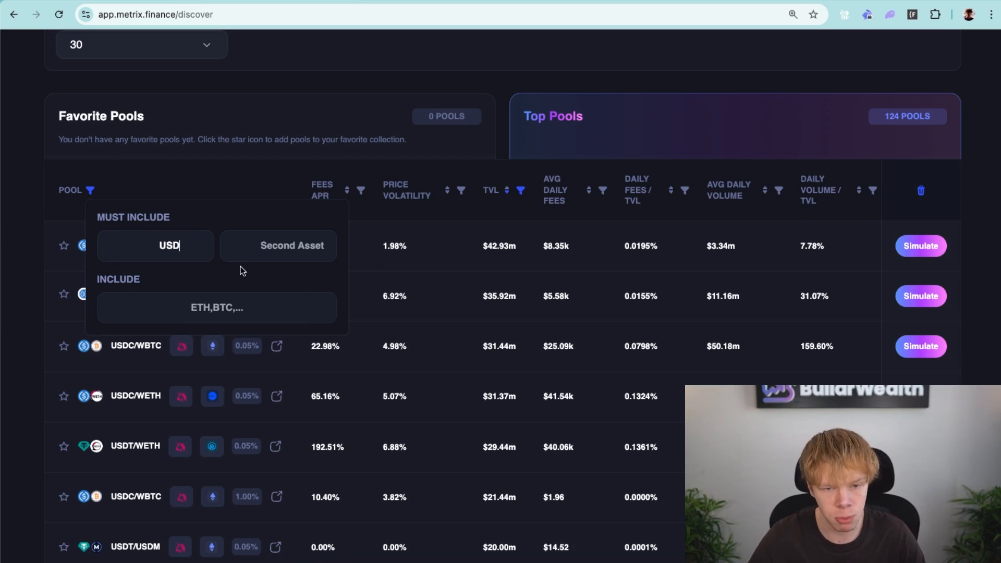
key("super+a")
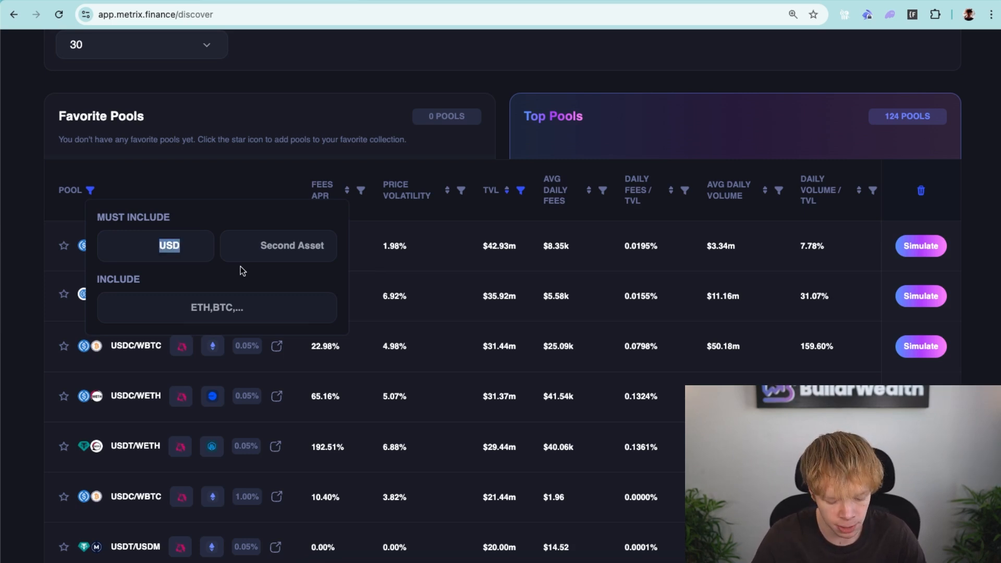
type("ETH")
left_click(492, 296)
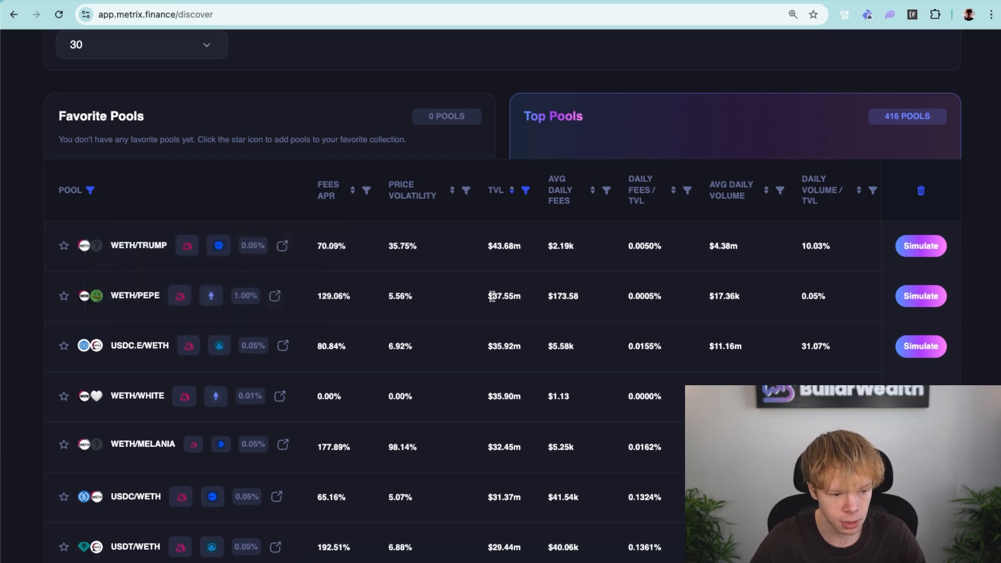
Step: Filter the pools to a Fees APR higher than 40 and lower than 500
scroll(645, 194, "up", 1)
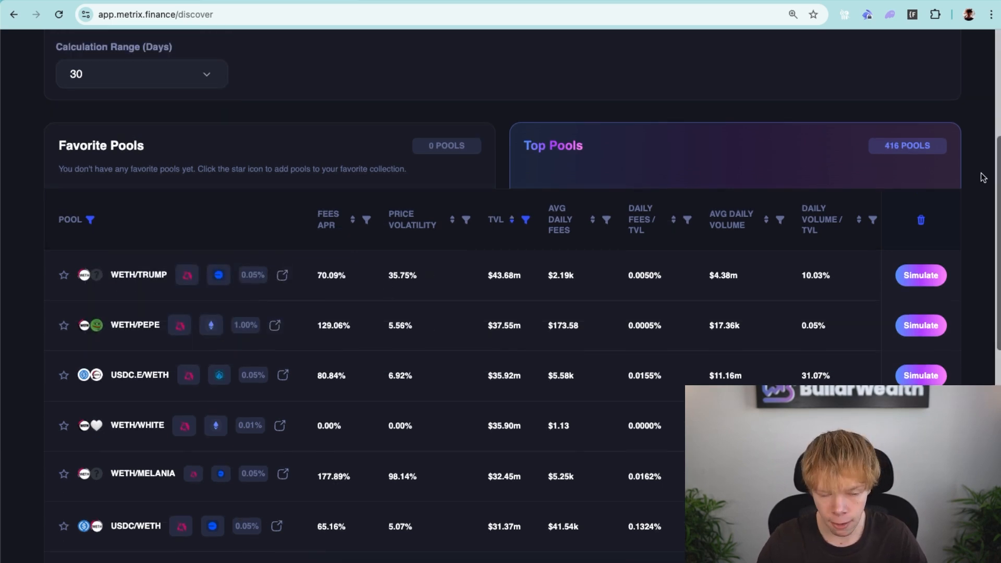
left_click(367, 220)
left_click(380, 270)
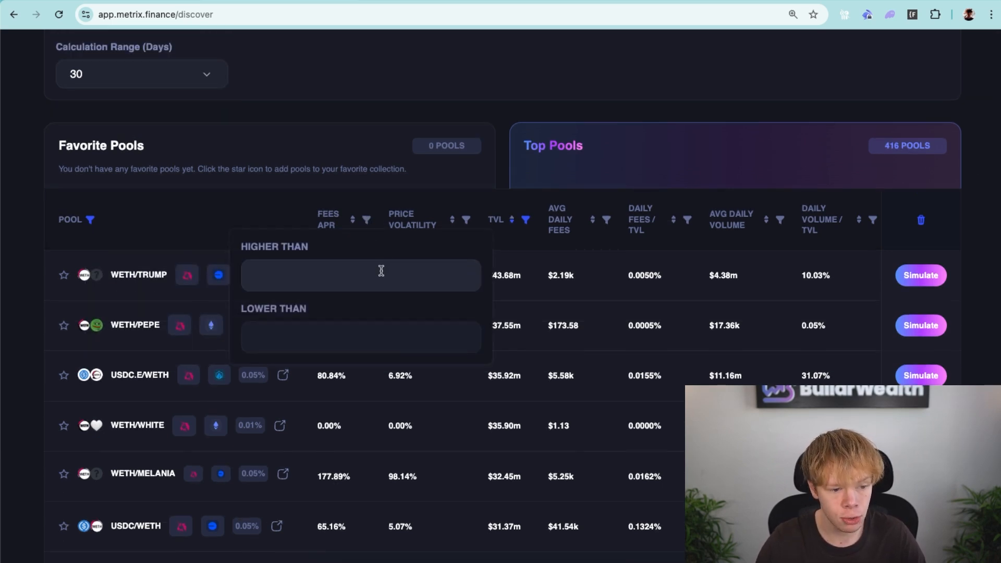
type("40")
left_click(393, 331)
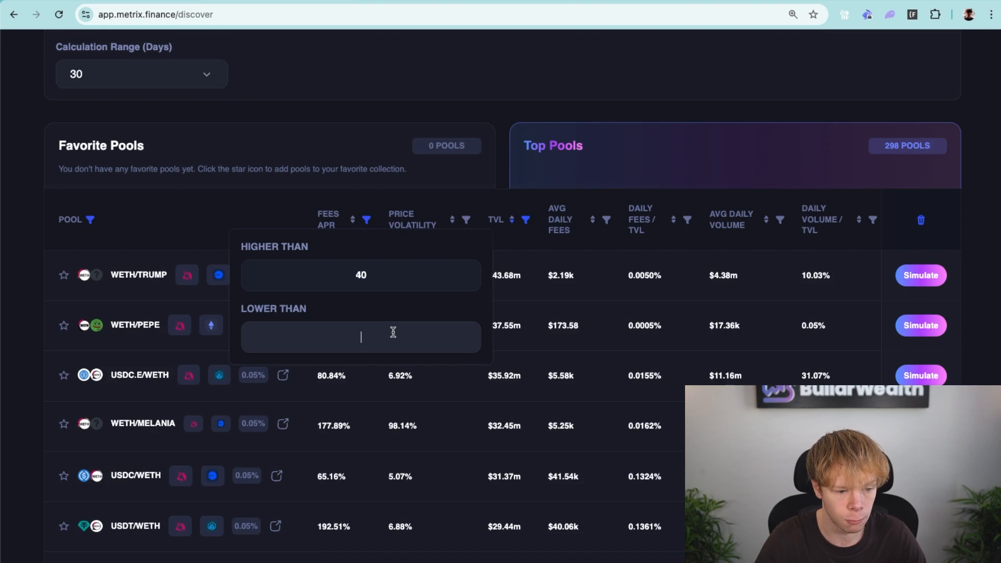
type("500")
left_click(683, 337)
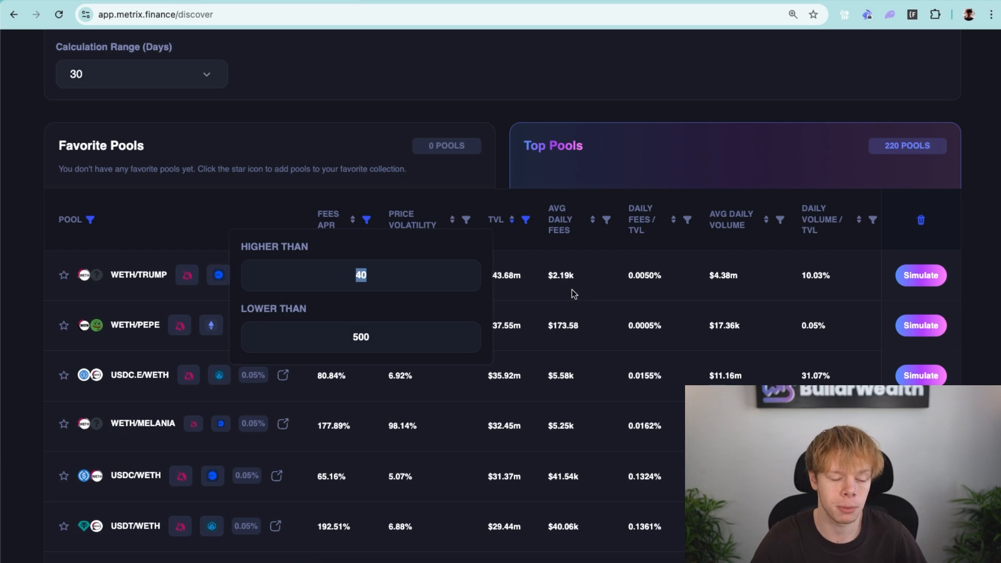
Step: Review the lower and upper limits of the Fees APR filter and close it
left_click(429, 280)
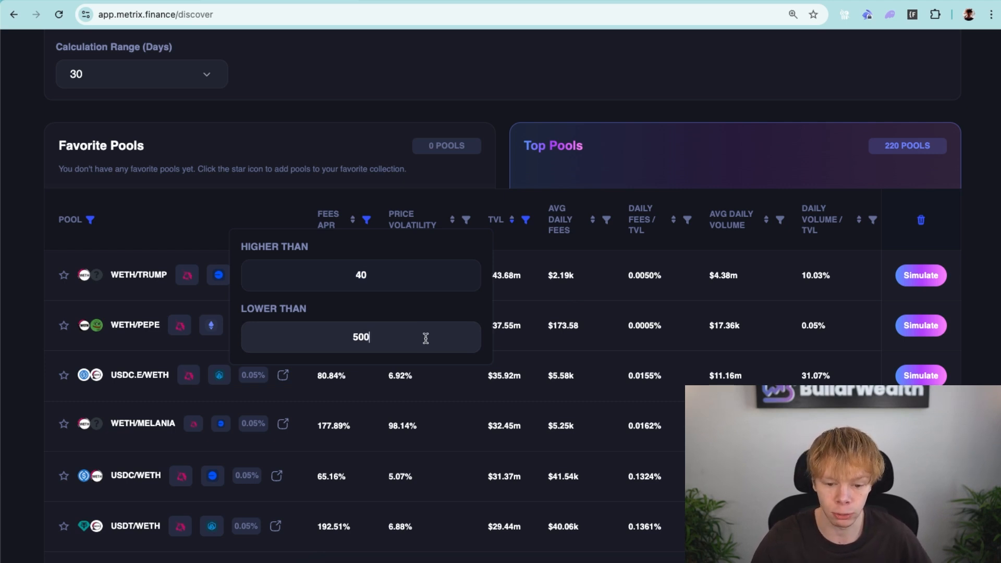
left_click_drag(412, 287, 355, 278)
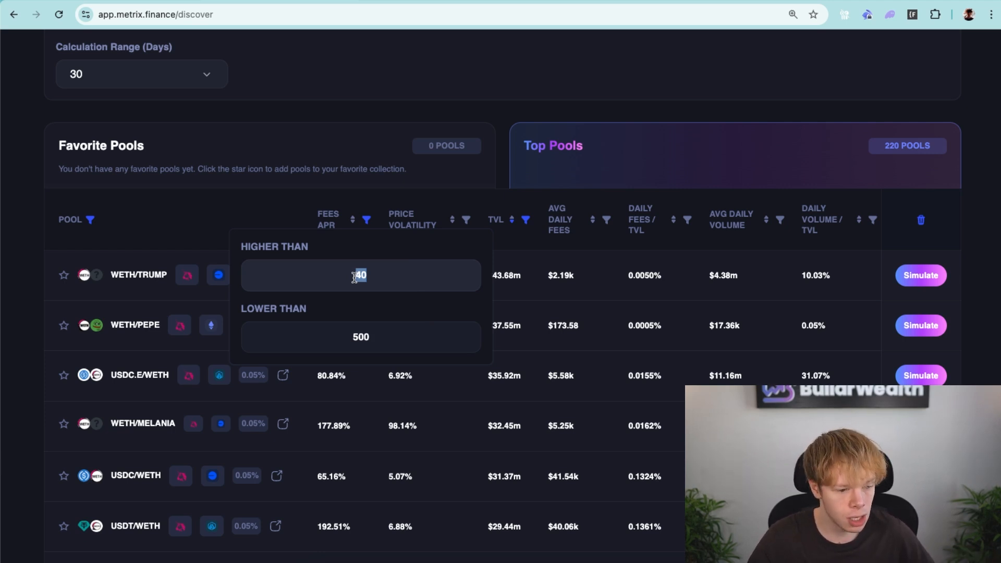
left_click(370, 276)
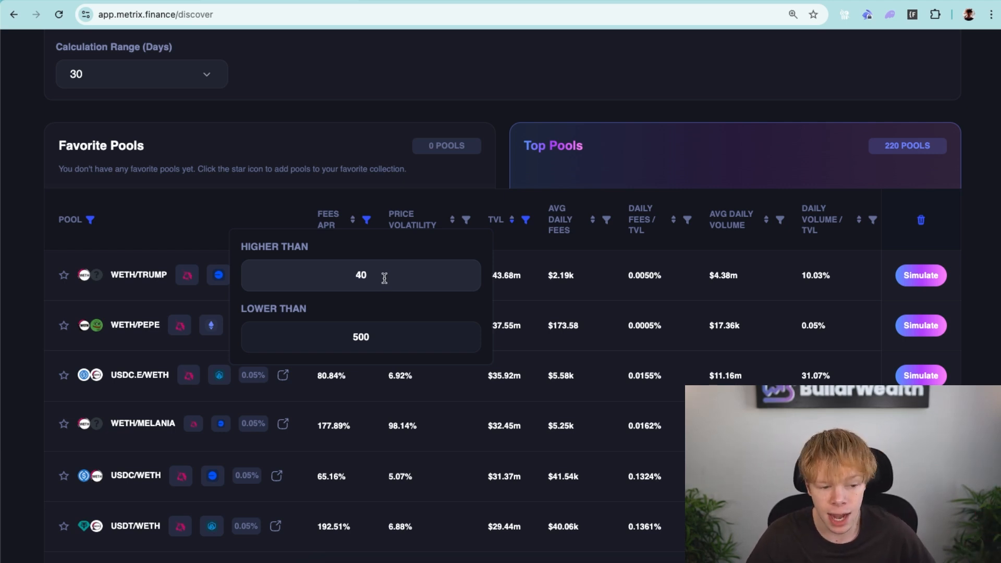
left_click(535, 288)
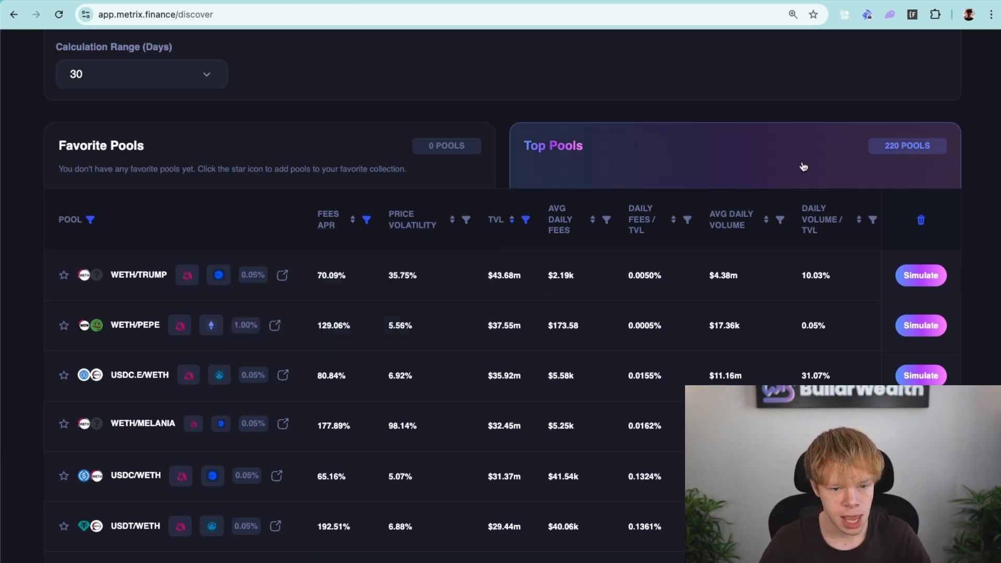
Step: Sort the pools by Daily Fees / TVL from highest to lowest and look through the list
left_click(659, 224)
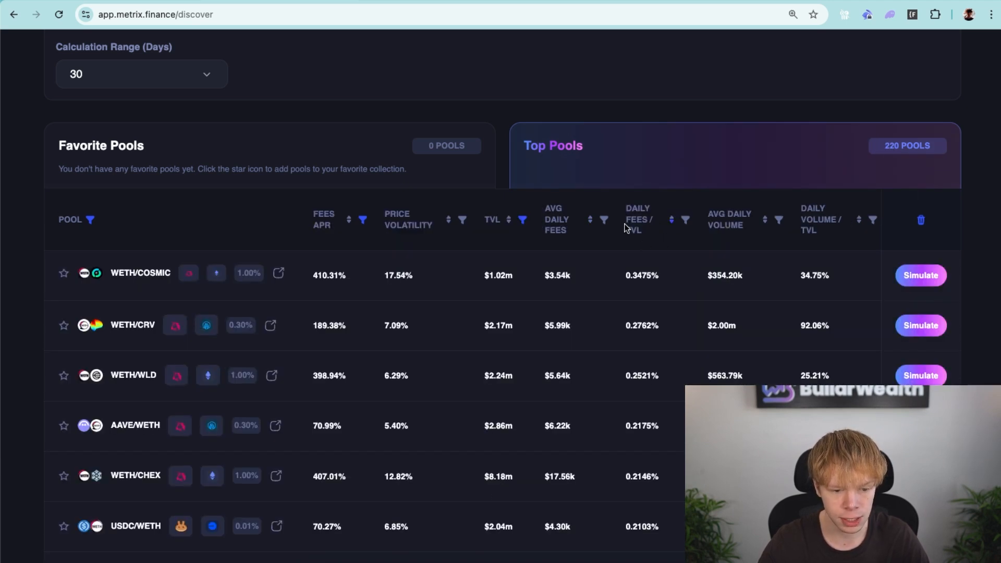
scroll(651, 261, "down", 5)
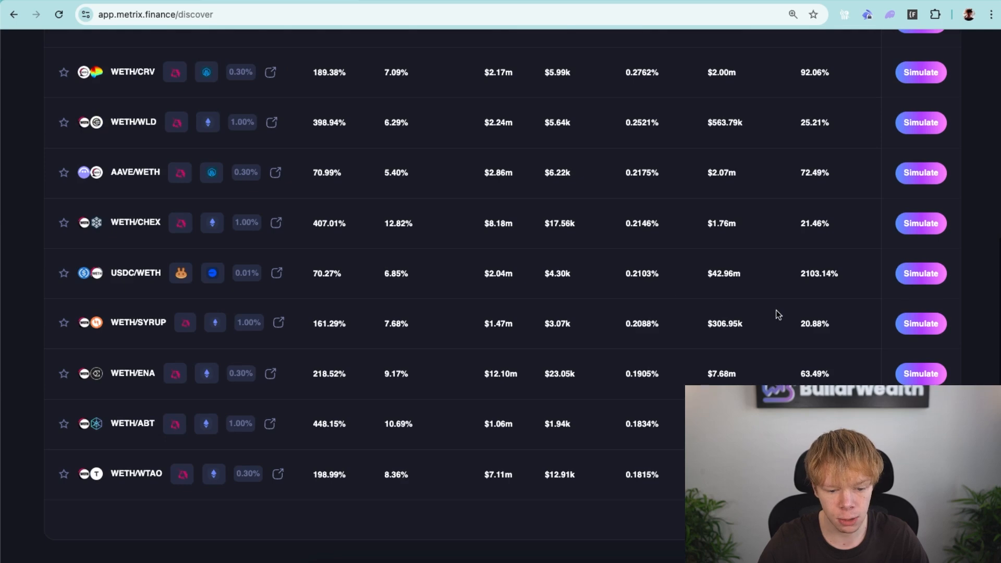
Step: Page through the sorted pool list and examine the Daily Fees / TVL values down to the WETH/RENDER pool
scroll(782, 316, "down", 2)
scroll(819, 332, "down", 3)
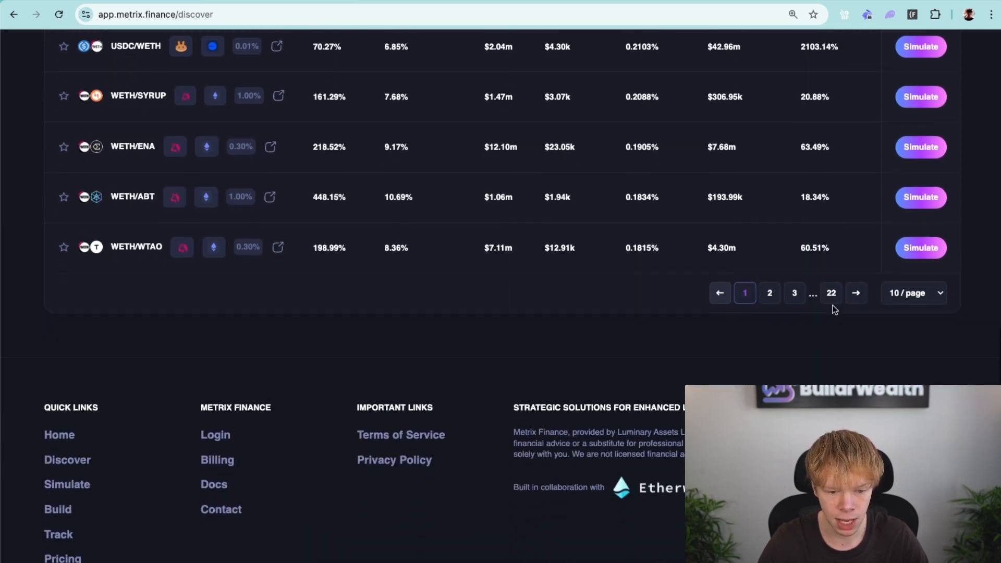
left_click(798, 295)
left_click(798, 295)
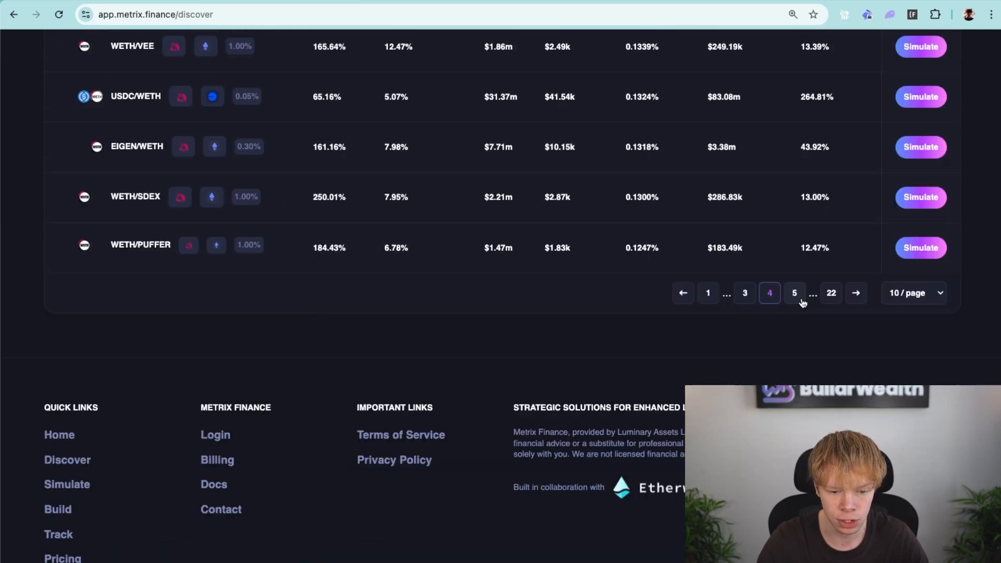
left_click(797, 295)
left_click(801, 299)
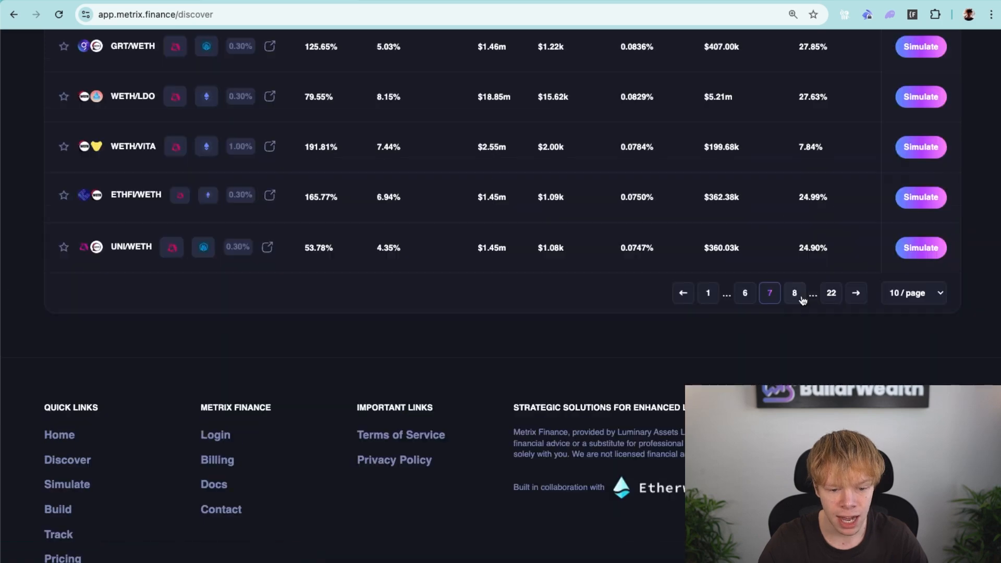
left_click(801, 298)
left_click(801, 298)
left_click(801, 299)
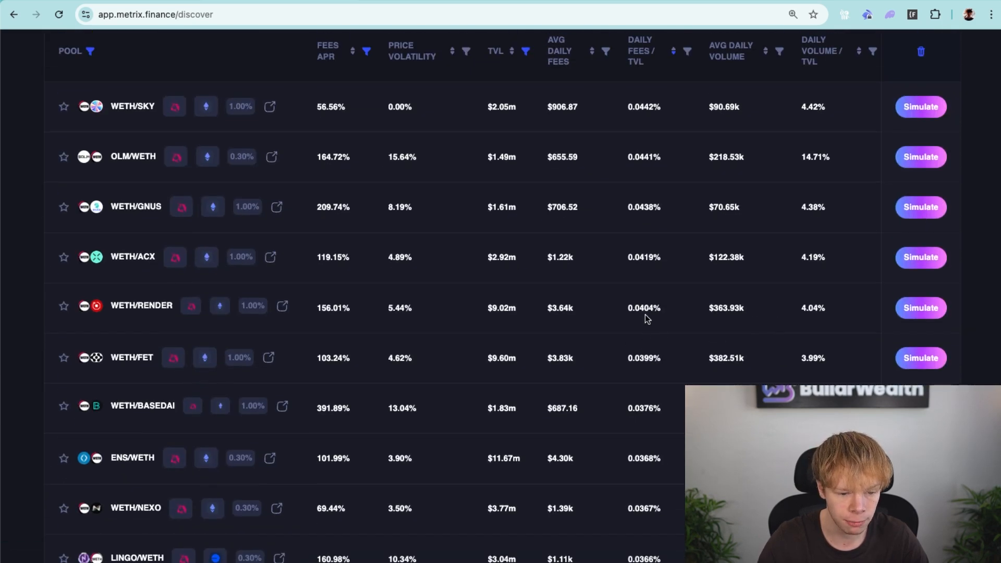
left_click_drag(628, 308, 658, 308)
Step: Filter the pools to Daily Fees / TVL higher than 0.04
scroll(662, 292, "up", 3)
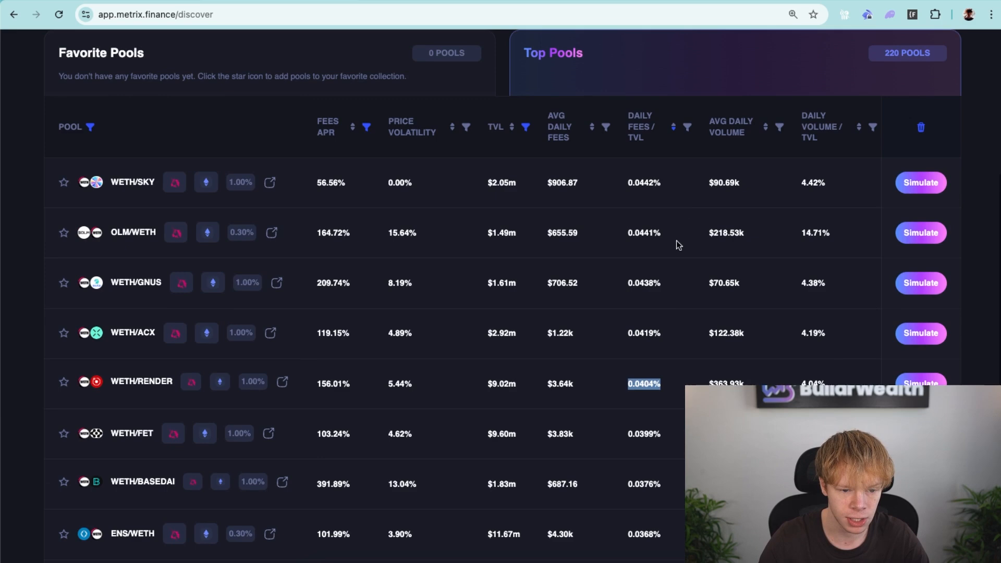
left_click(687, 127)
left_click(688, 184)
type("0.04")
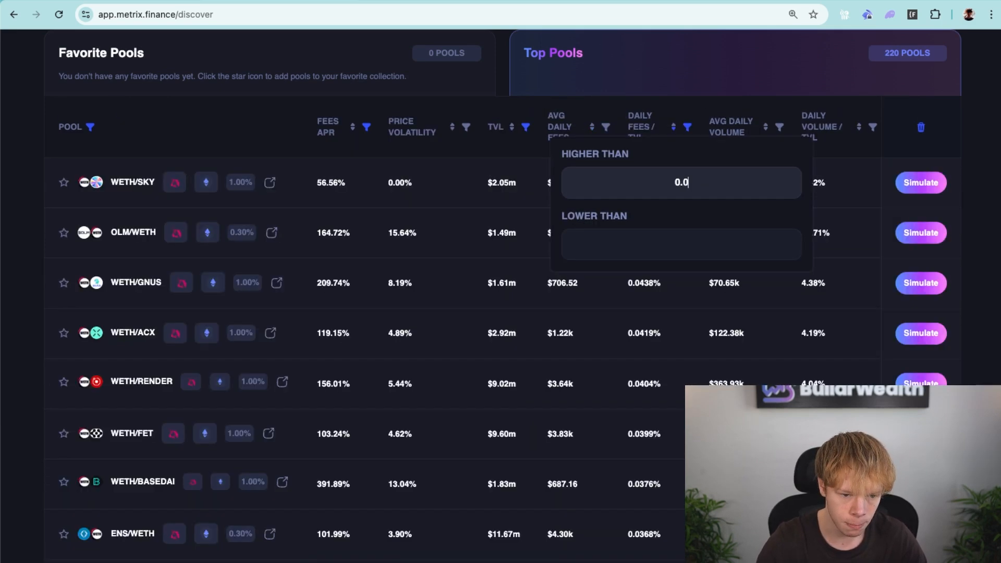
left_click(762, 311)
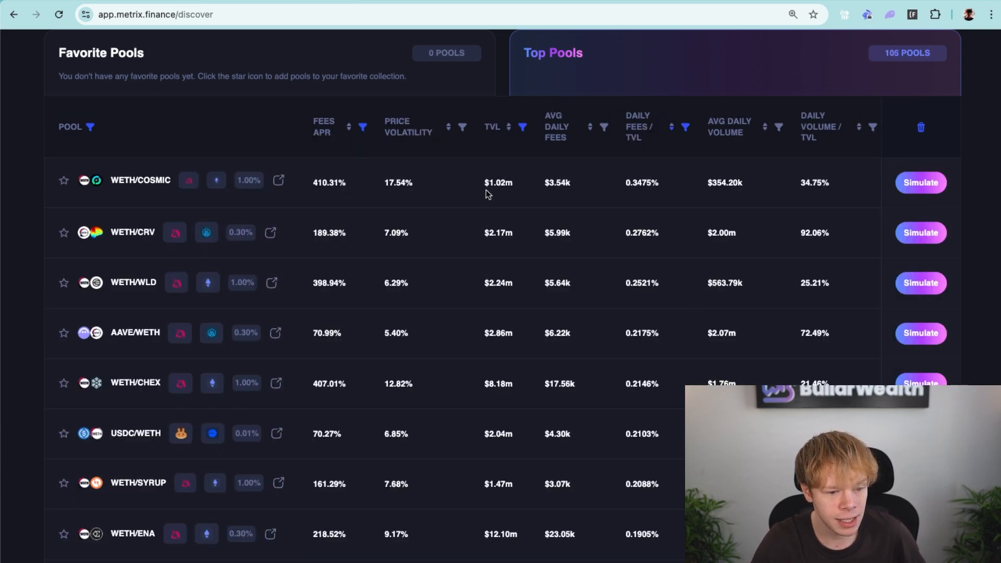
Step: Compare the TVL, average daily fees and Daily Fees / TVL of the WETH/COSMIC pool
left_click_drag(490, 183, 573, 185)
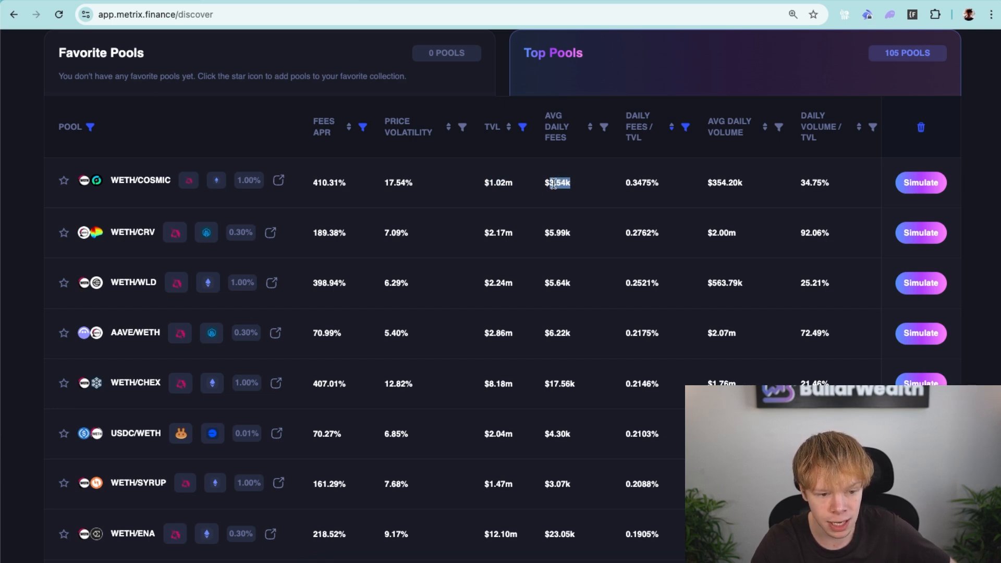
left_click_drag(623, 184, 657, 181)
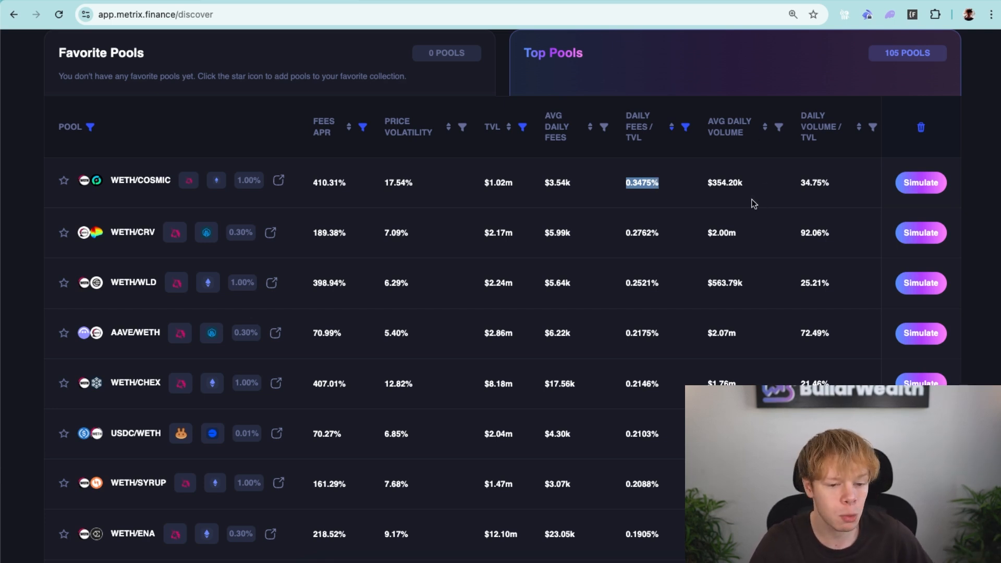
Step: Try upper Price Volatility limits of 15 and 10 on the pools, and clear the limit again
scroll(750, 204, "up", 3)
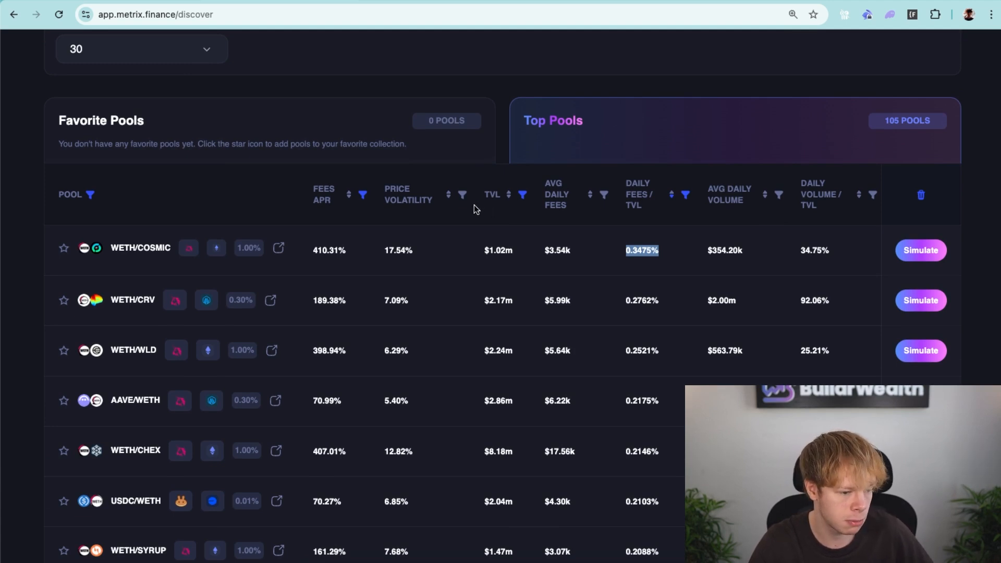
left_click(462, 195)
left_click(442, 307)
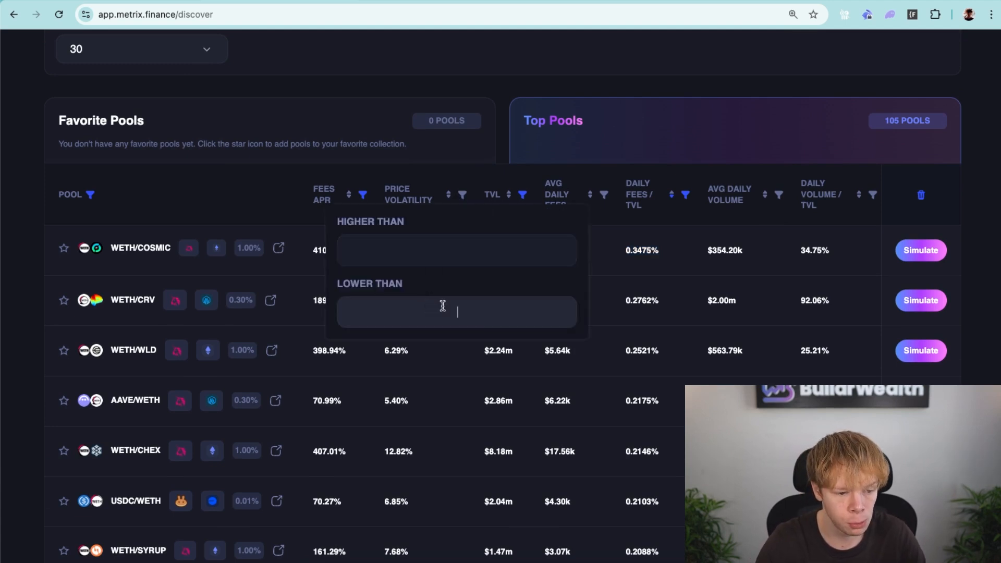
type("15")
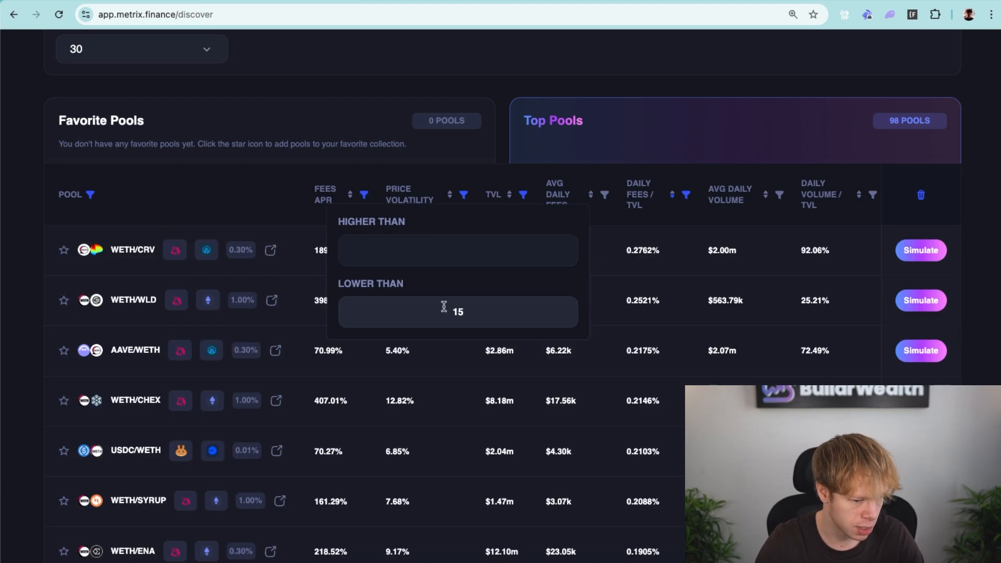
key("BackSpace")
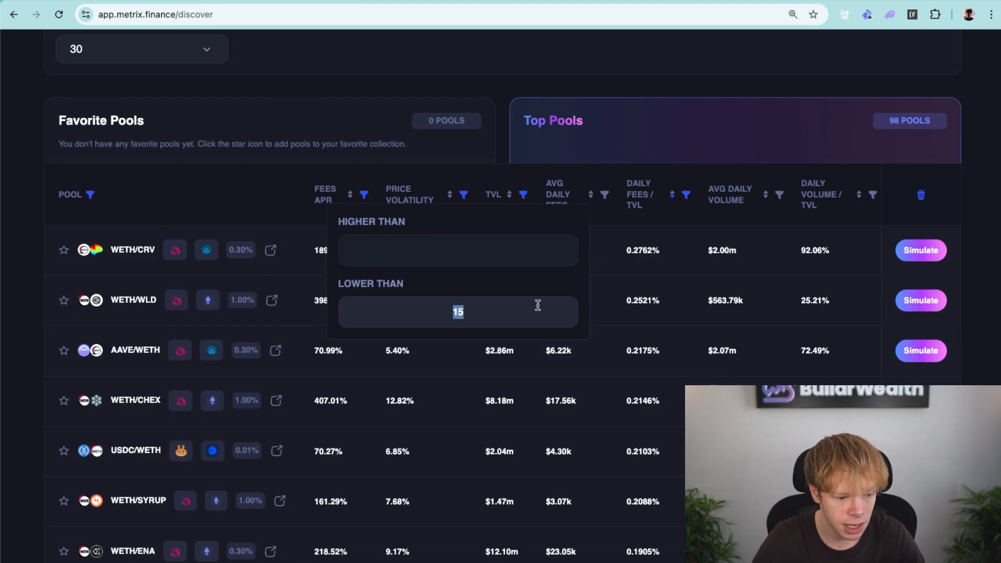
type("3")
key("BackSpace")
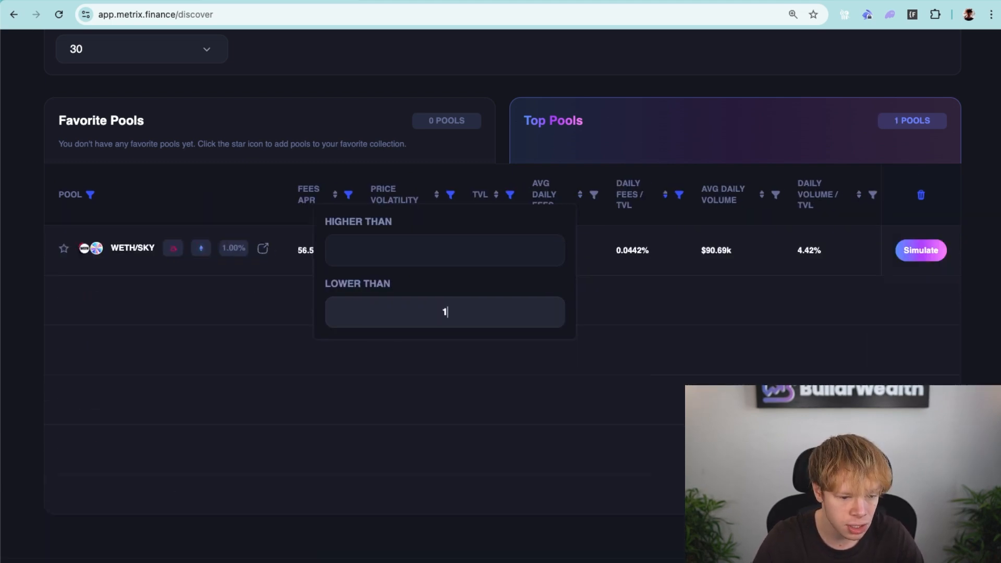
type("0")
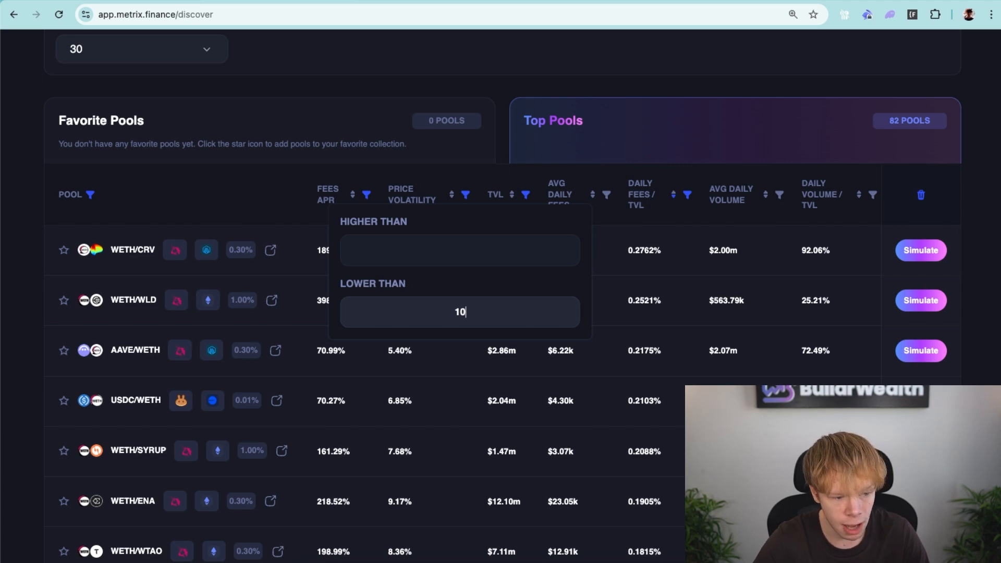
key("BackSpace")
key("BackSpace")
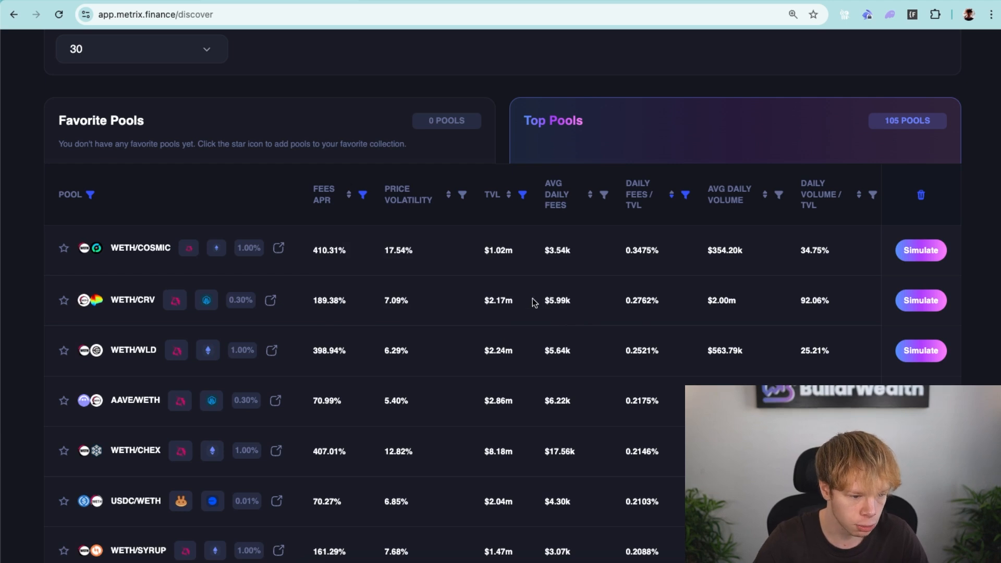
Step: Look up the COSMIC token of the WETH/COSMIC pool on CoinGecko and open its website, cosmicnetwork.io
scroll(427, 116, "down", 1)
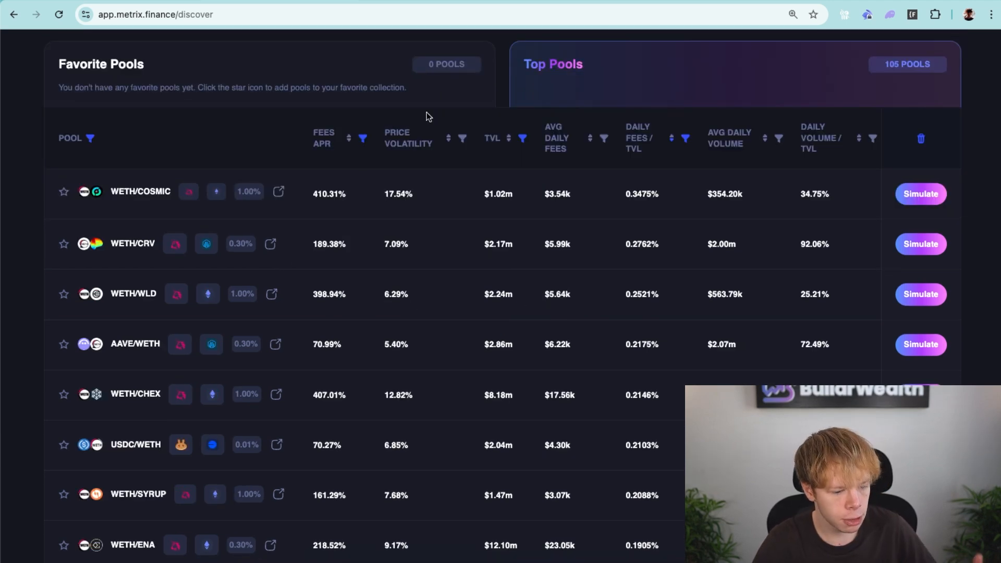
double_click(159, 191)
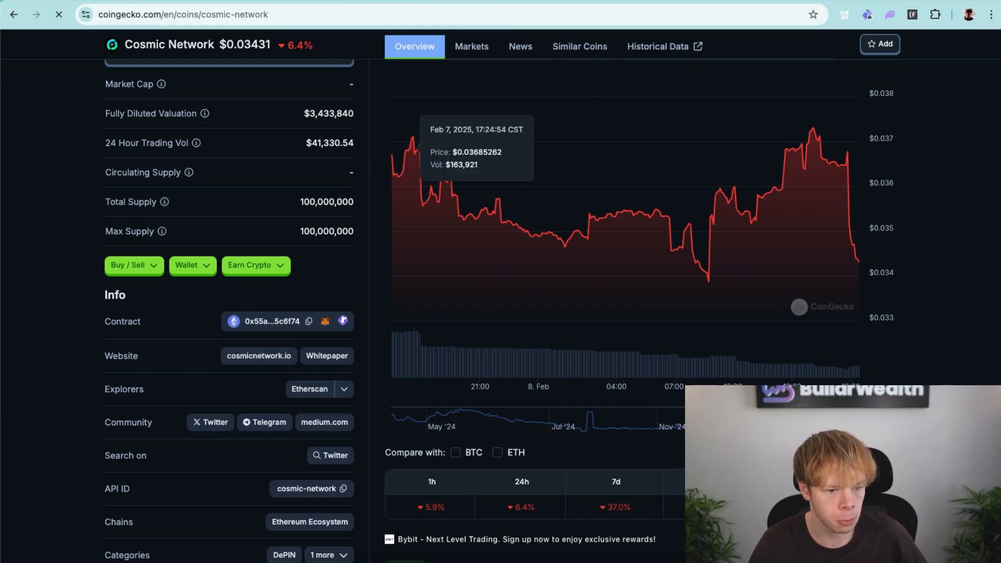
scroll(530, 153, "down", 9)
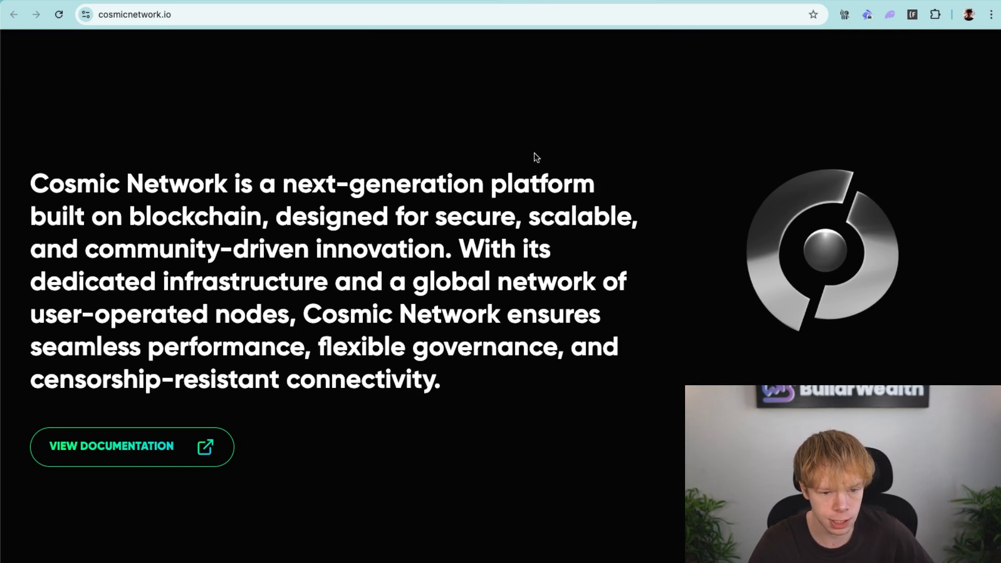
Step: Read through the Cosmic Network website's sections on routers, VPN and nodes
scroll(568, 158, "down", 15)
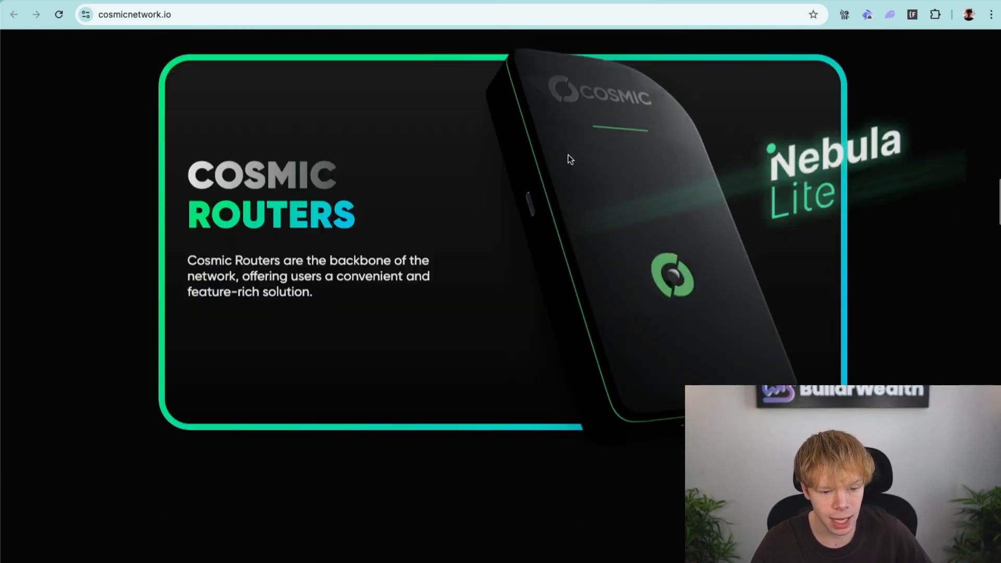
scroll(568, 155, "down", 10)
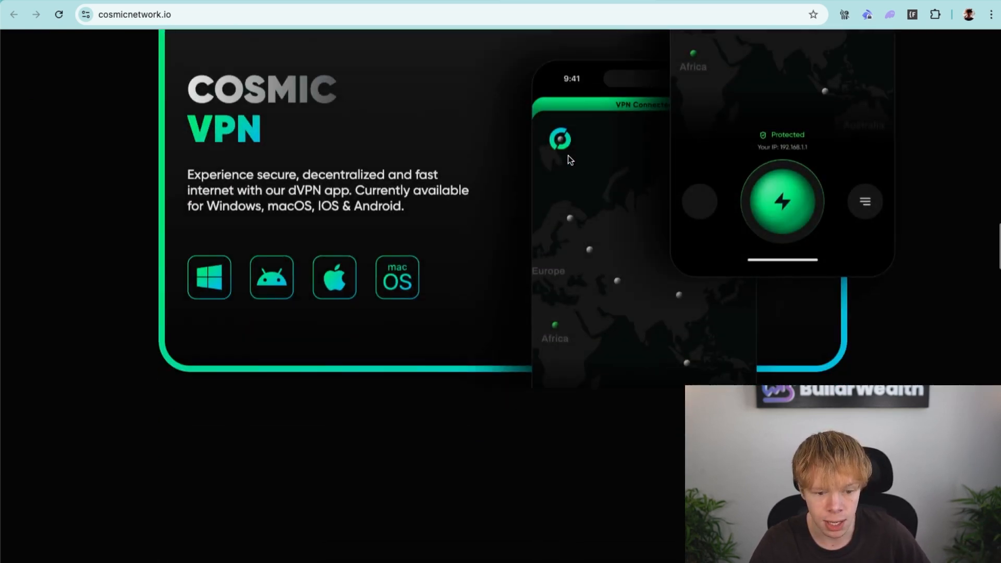
scroll(568, 155, "up", 3)
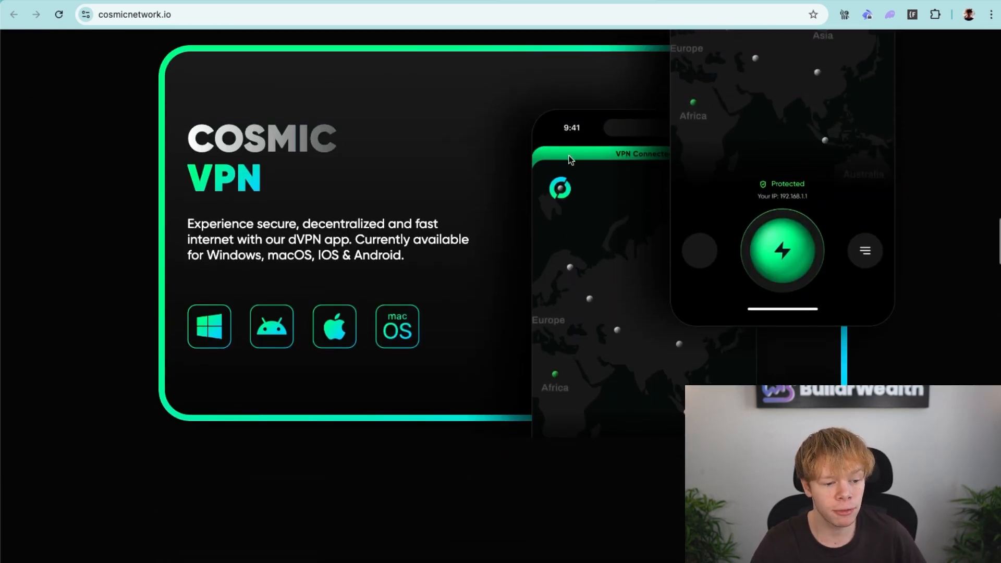
scroll(569, 156, "down", 9)
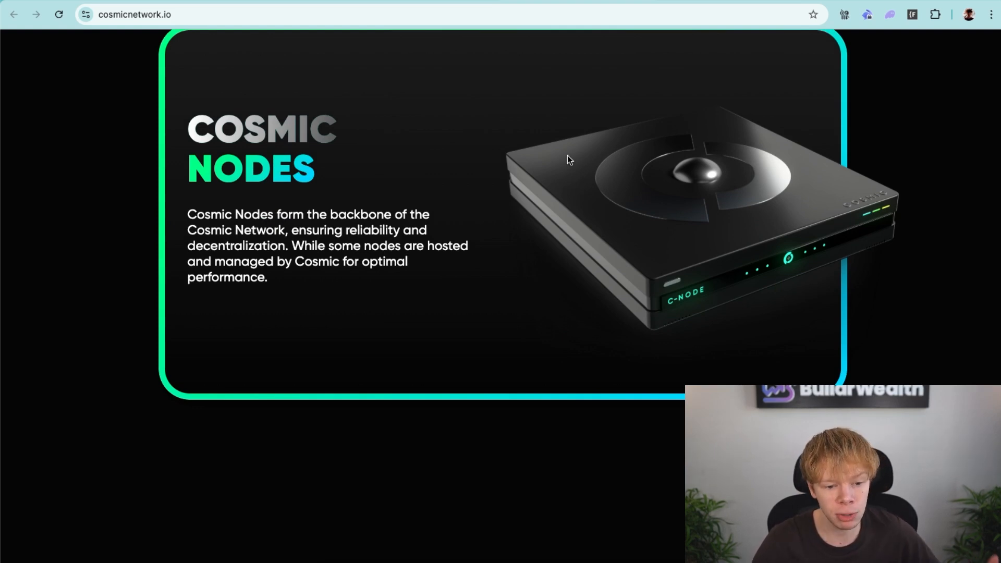
Step: Open the metrix.finance website for comparison
left_click(537, 16)
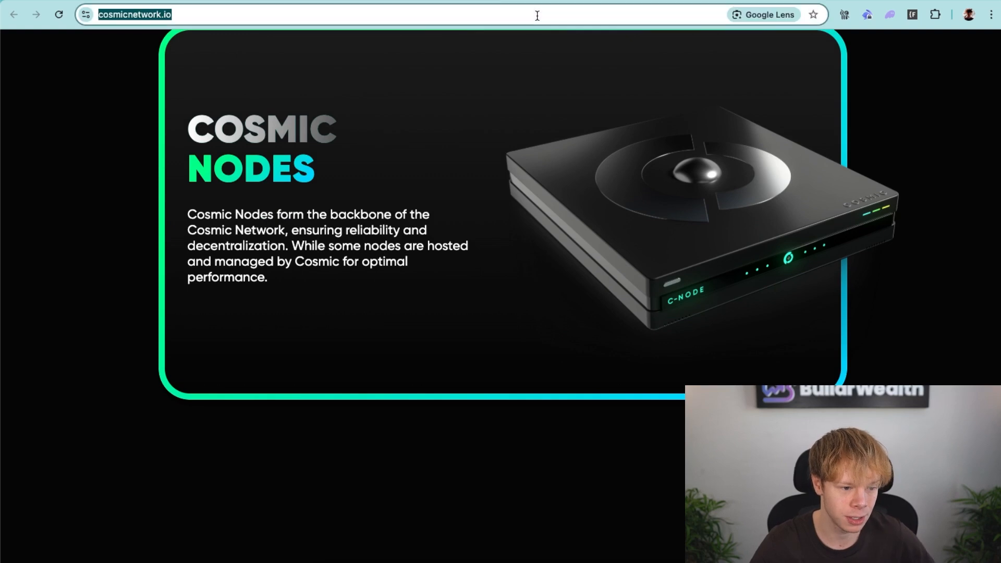
type("metrix.finance")
key("Return")
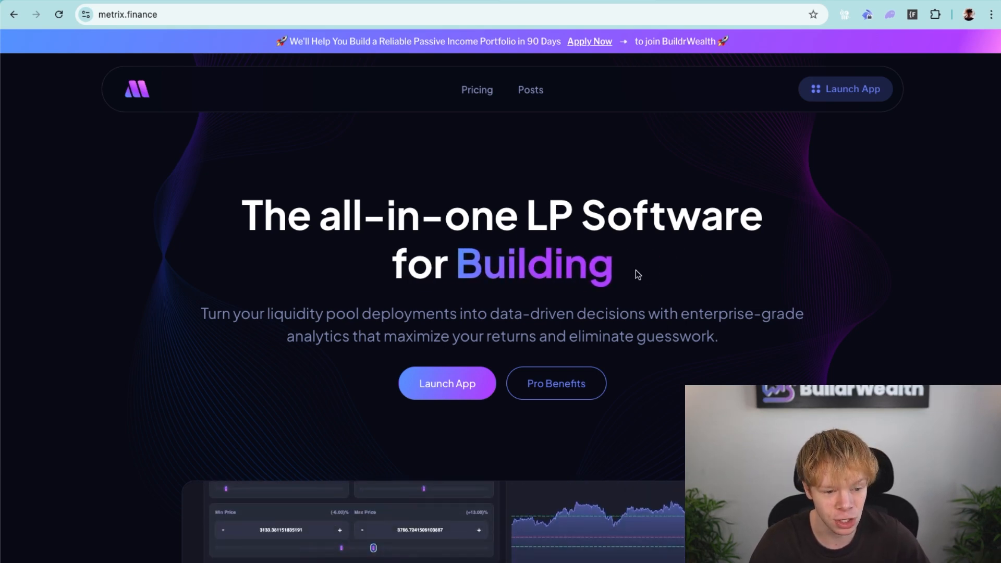
Step: Examine the Metrix Finance homepage, including its Simulate and Build feature descriptions
scroll(688, 297, "down", 10)
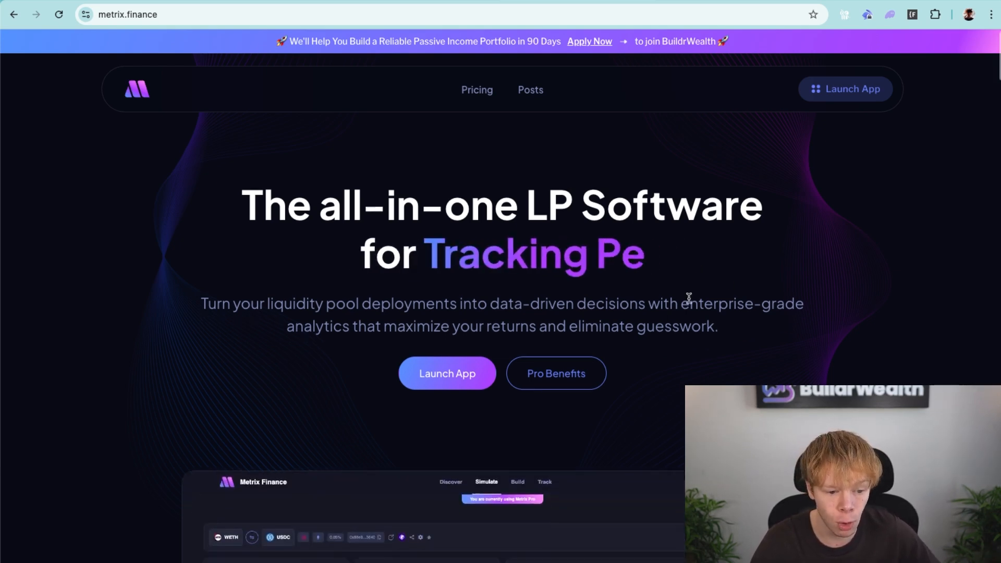
scroll(688, 303, "down", 3)
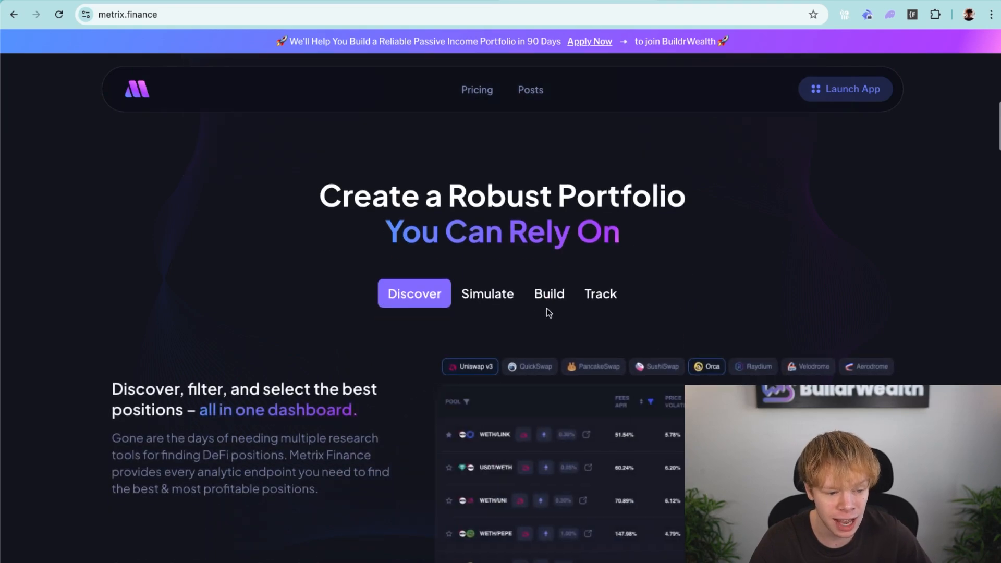
left_click(487, 293)
left_click(552, 293)
scroll(582, 294, "down", 15)
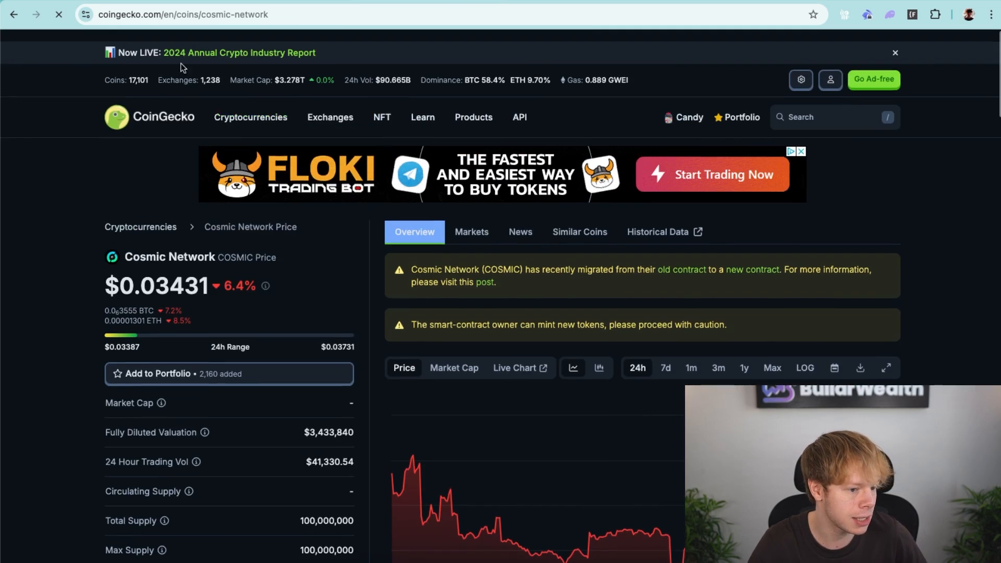
Step: Return to the CoinGecko homepage, search for aave and open the Aave coin page
left_click(23, 19)
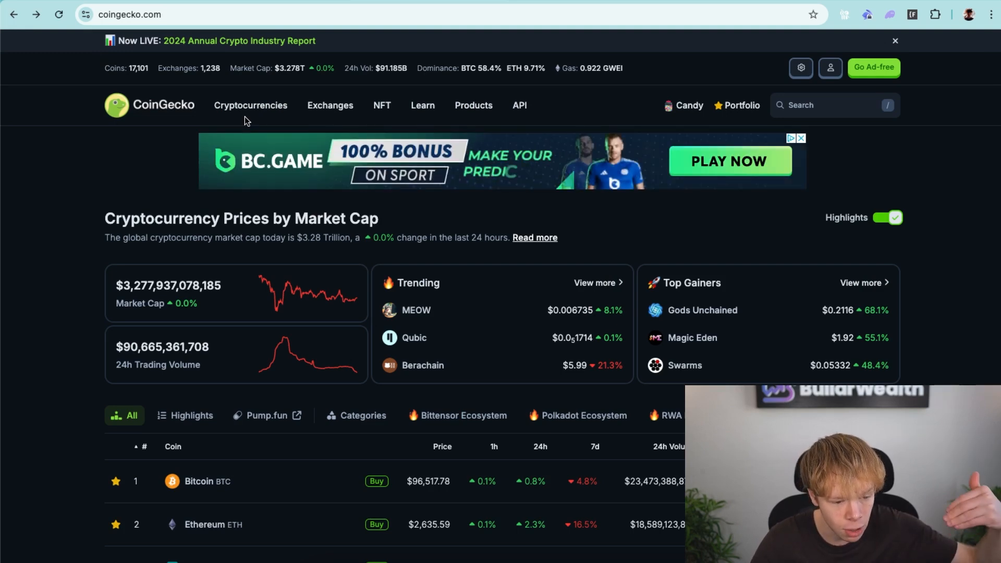
scroll(270, 170, "down", 2)
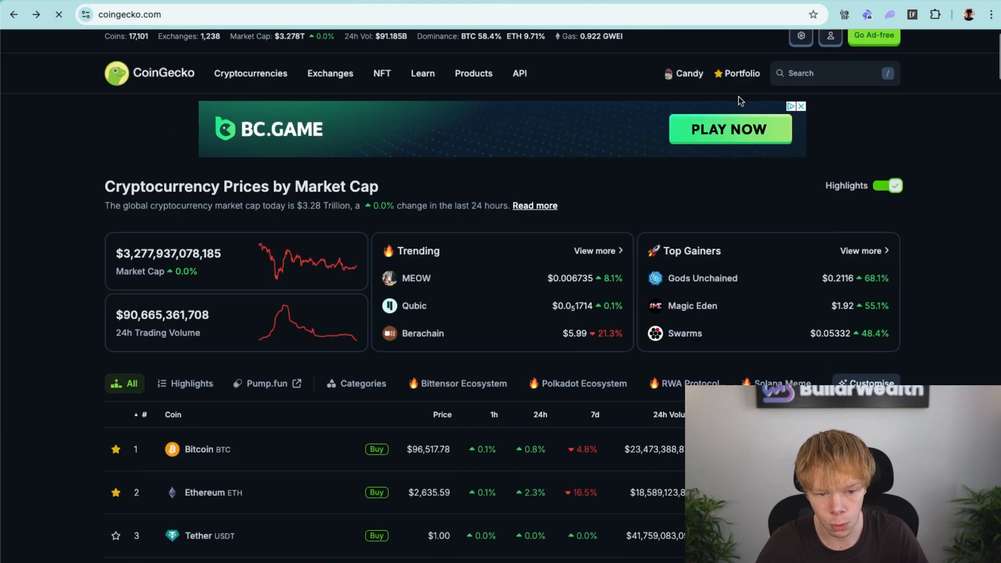
left_click(826, 107)
type("aave")
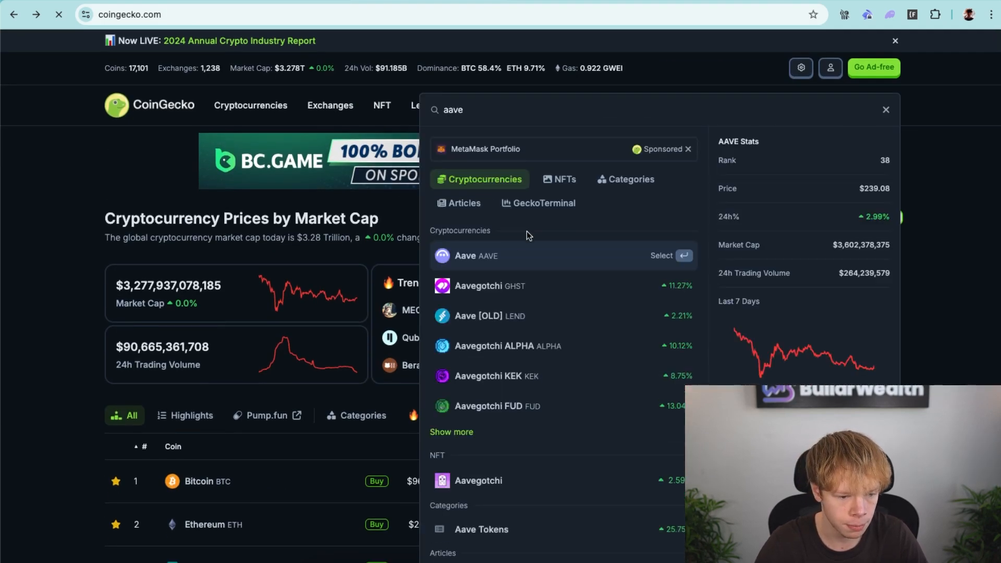
left_click(459, 259)
Step: Open Aave's website from its CoinGecko info and go from the app.aave.com address to aave.com
scroll(304, 260, "down", 3)
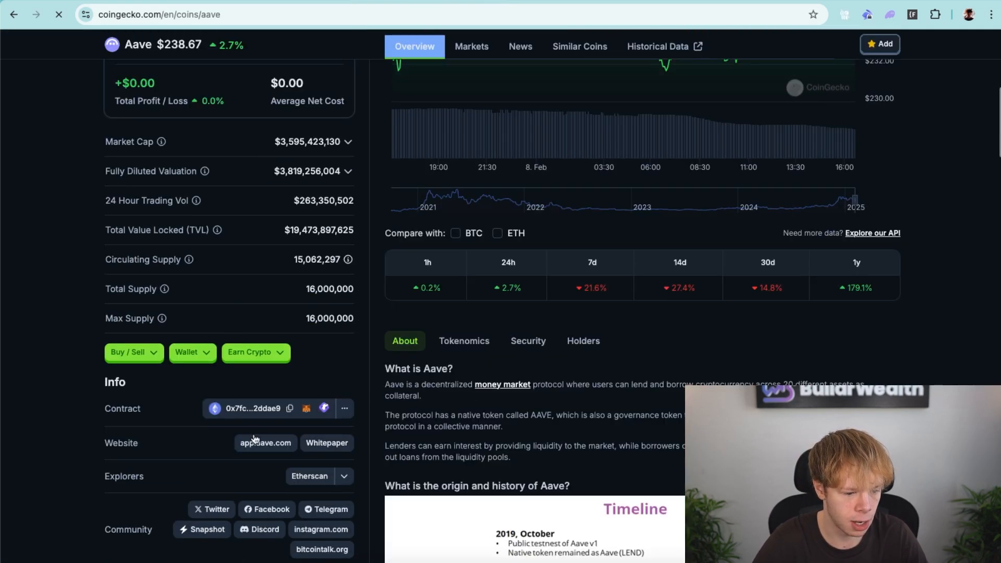
left_click(272, 449)
left_click(87, 23)
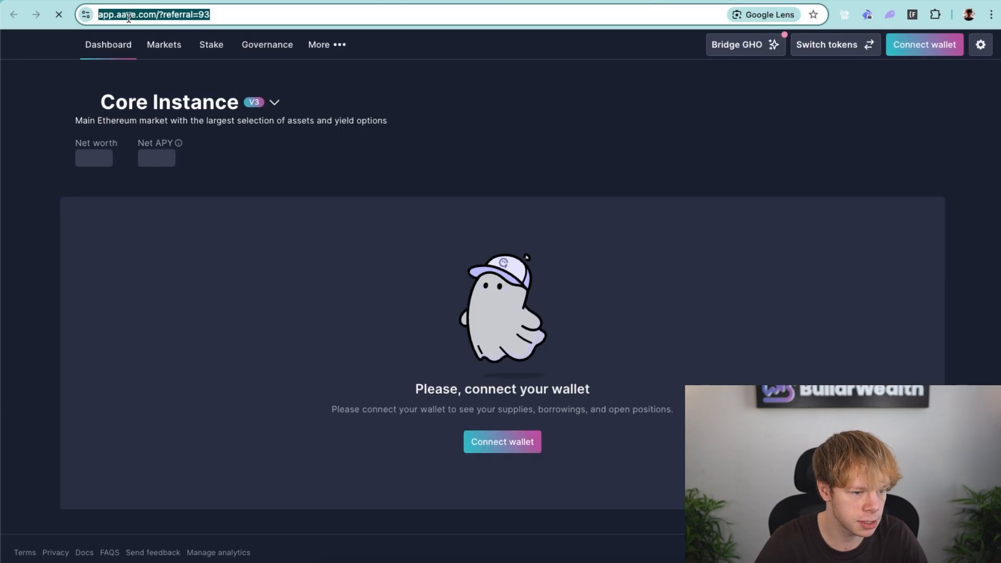
left_click(119, 12)
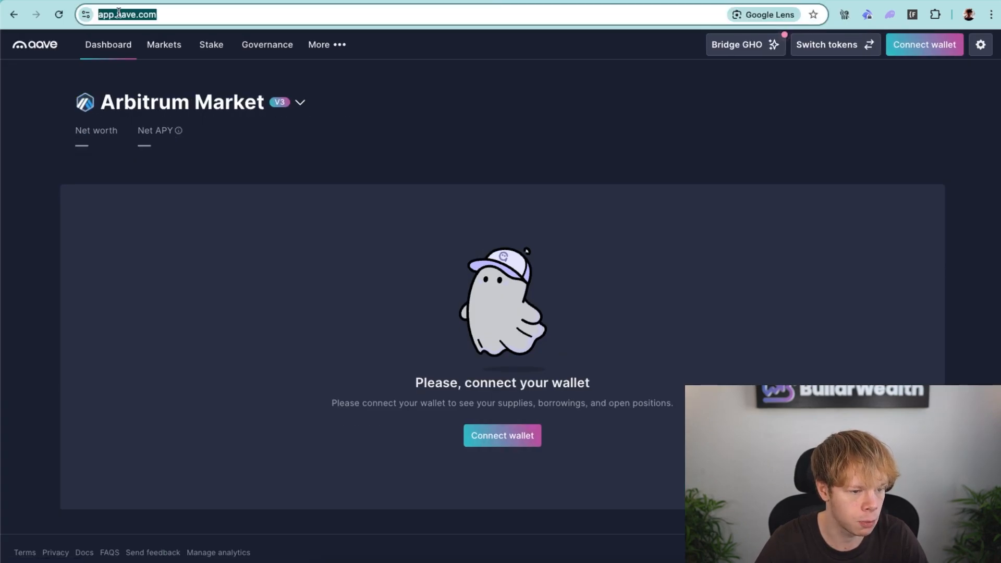
key("BackSpace")
key("BackSpace")
key("BackSpace")
key("BackSpace")
key("Return")
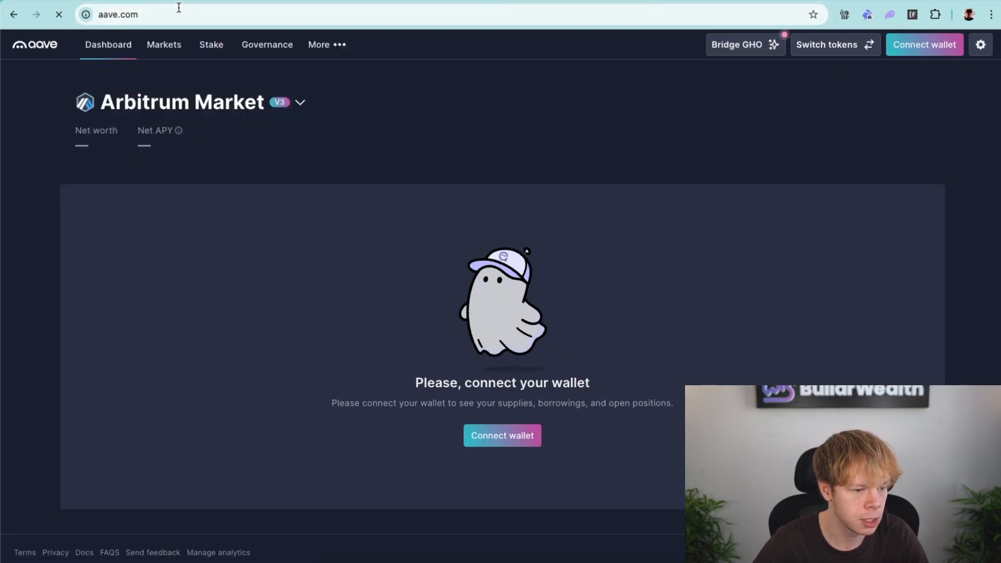
Step: Examine the Aave homepage's introduction and its Supply and Borrow descriptions
left_click(241, 12)
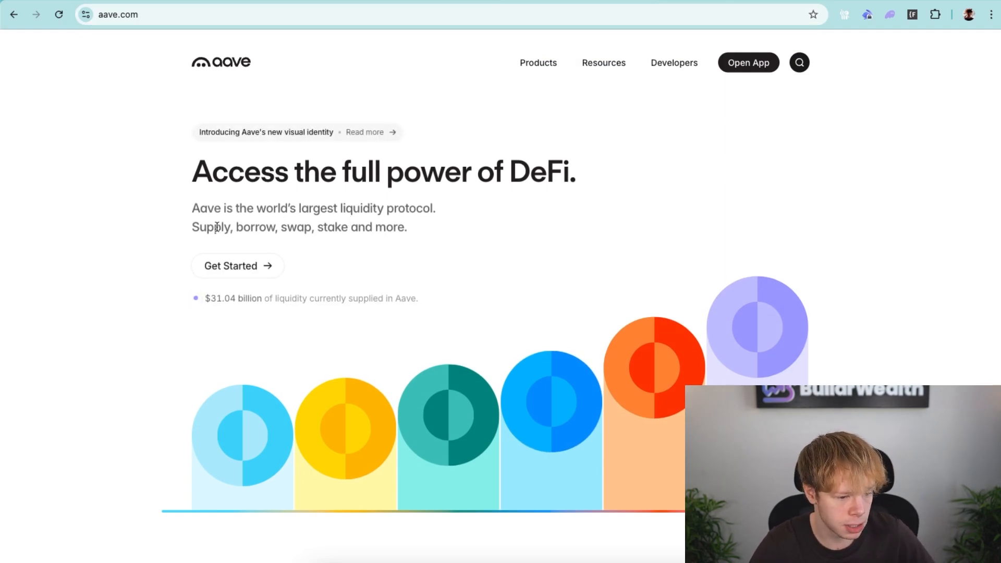
scroll(447, 239, "down", 5)
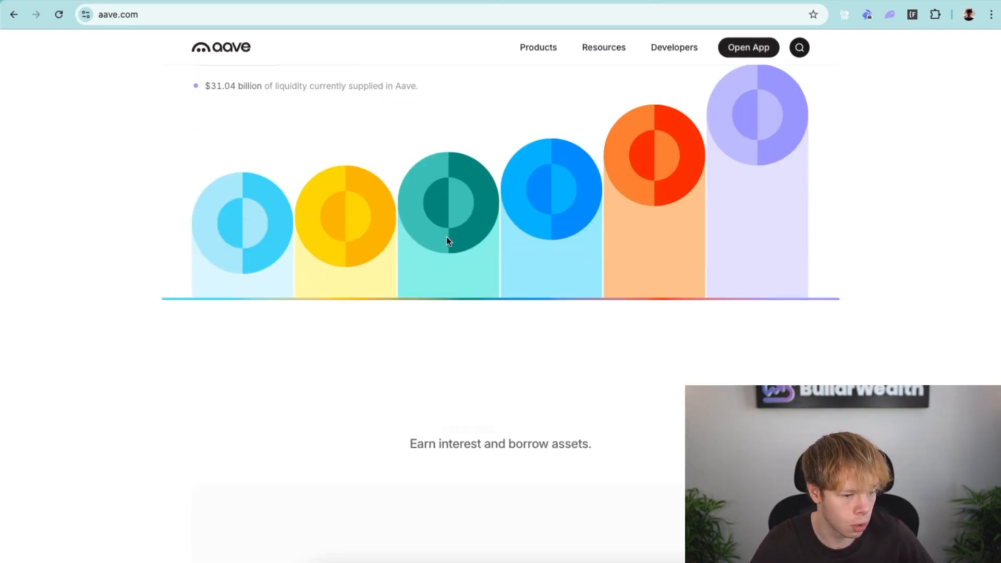
scroll(447, 239, "up", 3)
double_click(220, 224)
scroll(220, 225, "down", 2)
scroll(220, 224, "down", 9)
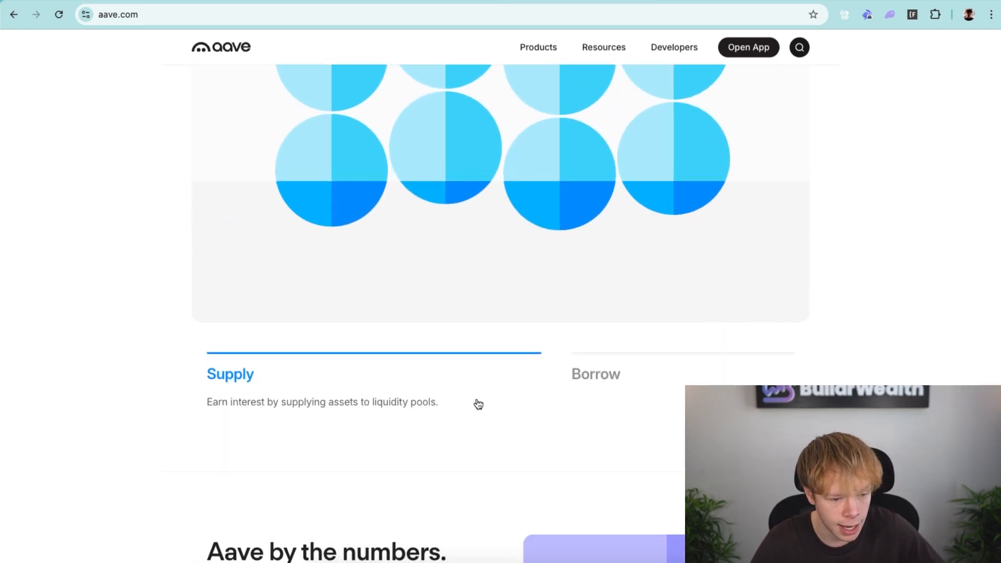
left_click(570, 381)
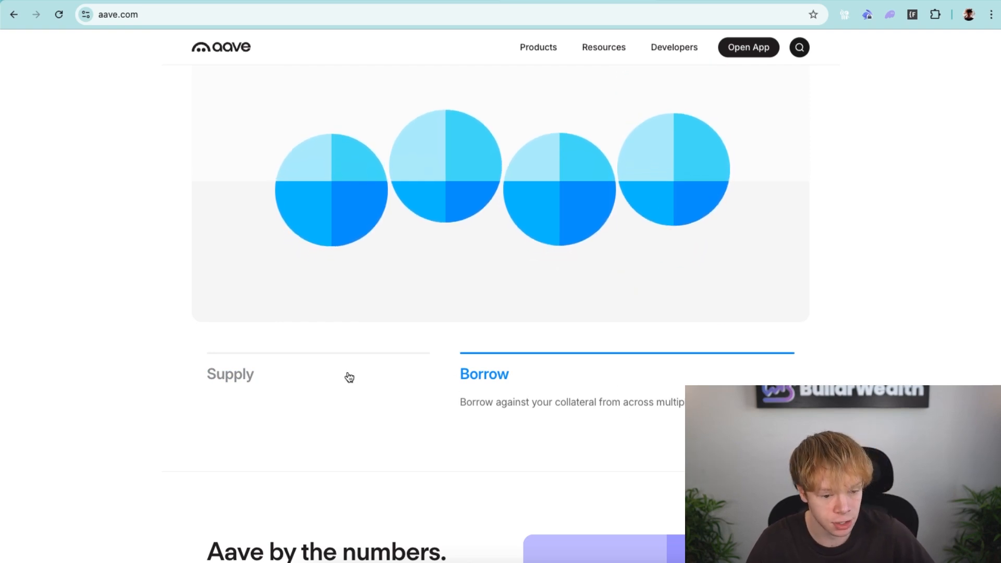
Step: Review the Aave by the numbers statistics on deposits, volume and stablecoin rates, plus the DeFi and GHO sections
scroll(668, 380, "down", 5)
scroll(668, 380, "down", 3)
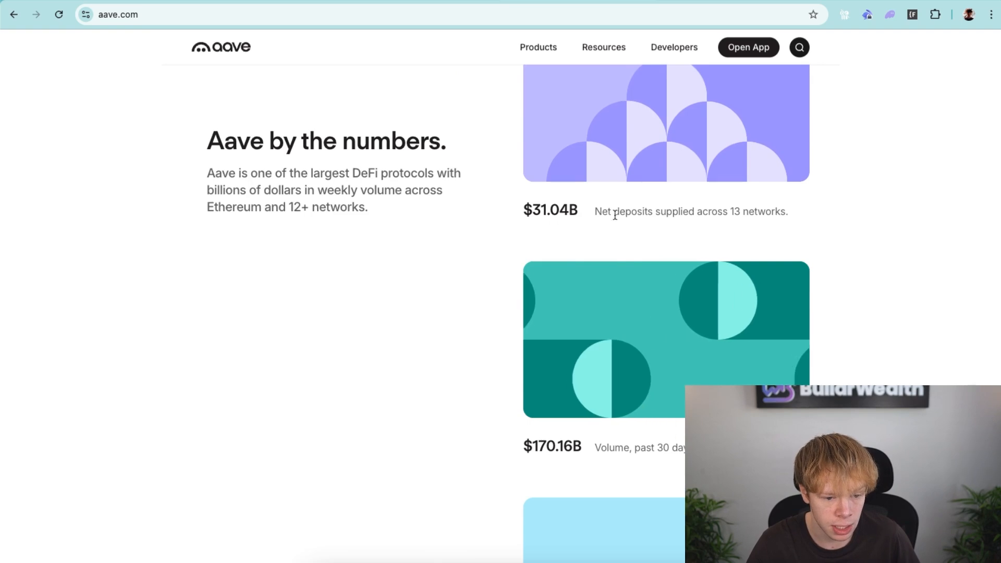
scroll(613, 342, "down", 3)
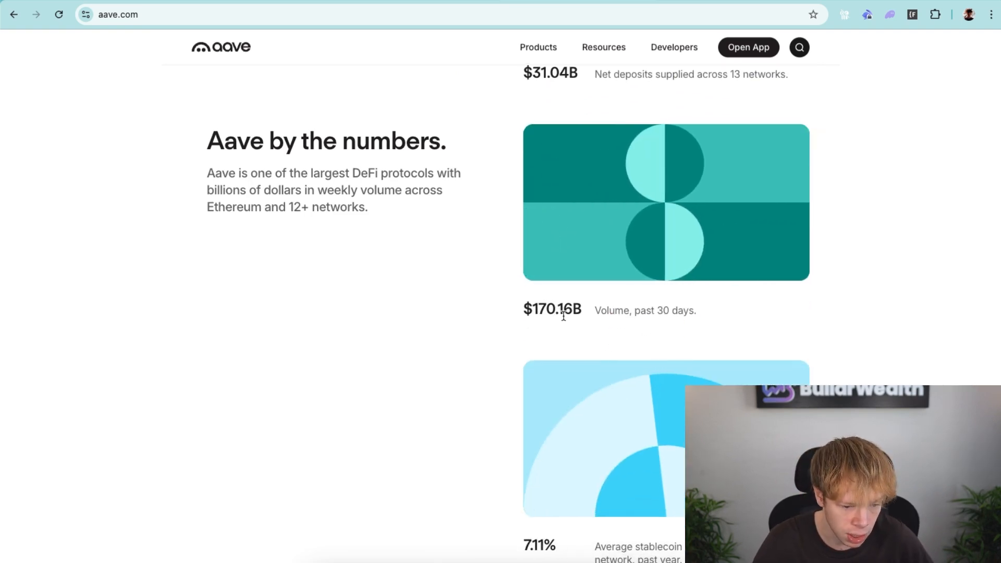
scroll(615, 317, "down", 5)
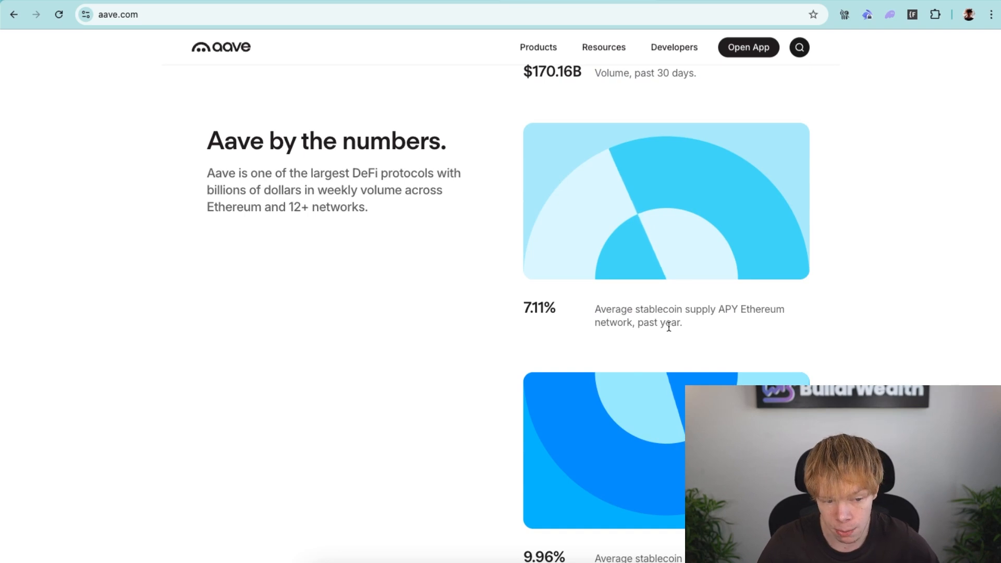
scroll(696, 328, "down", 10)
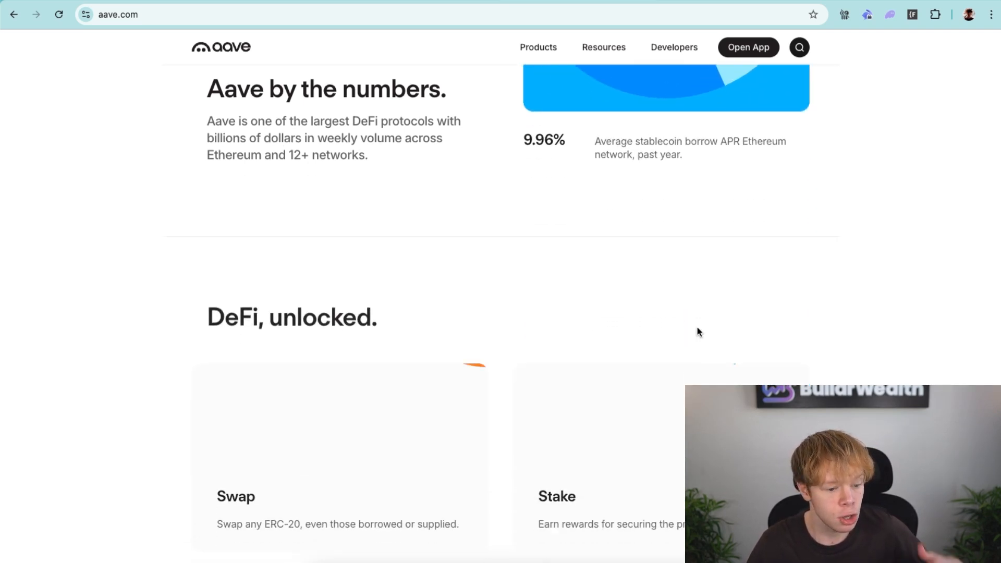
scroll(697, 330, "down", 15)
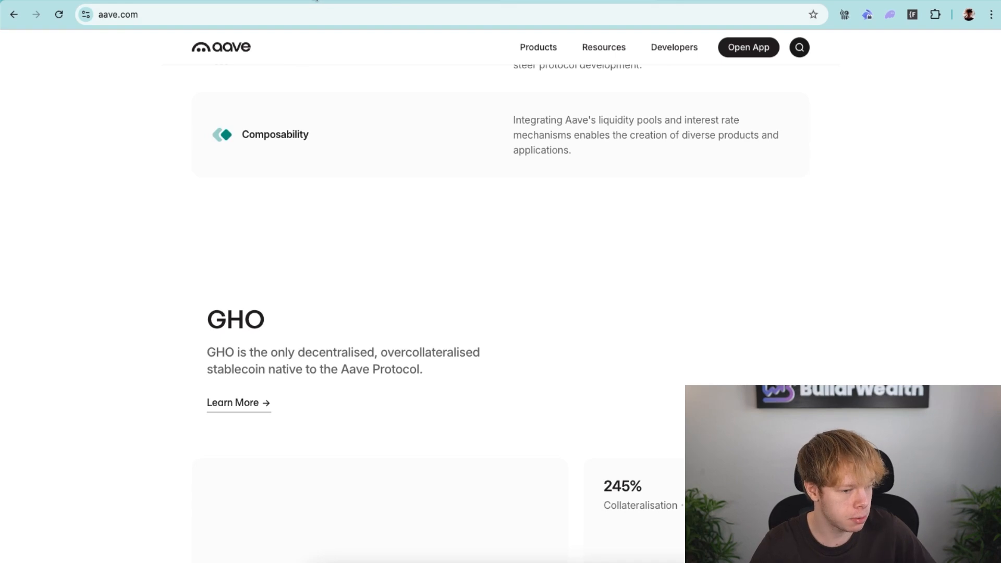
Step: Check Aave's product and resource links and open the Governance forum link
mouse_move(528, 43)
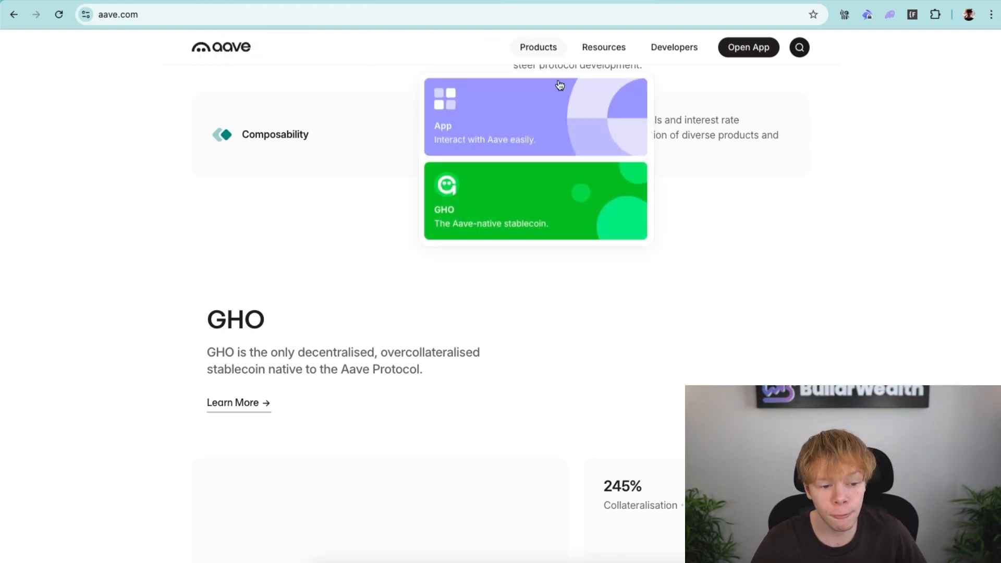
mouse_move(596, 49)
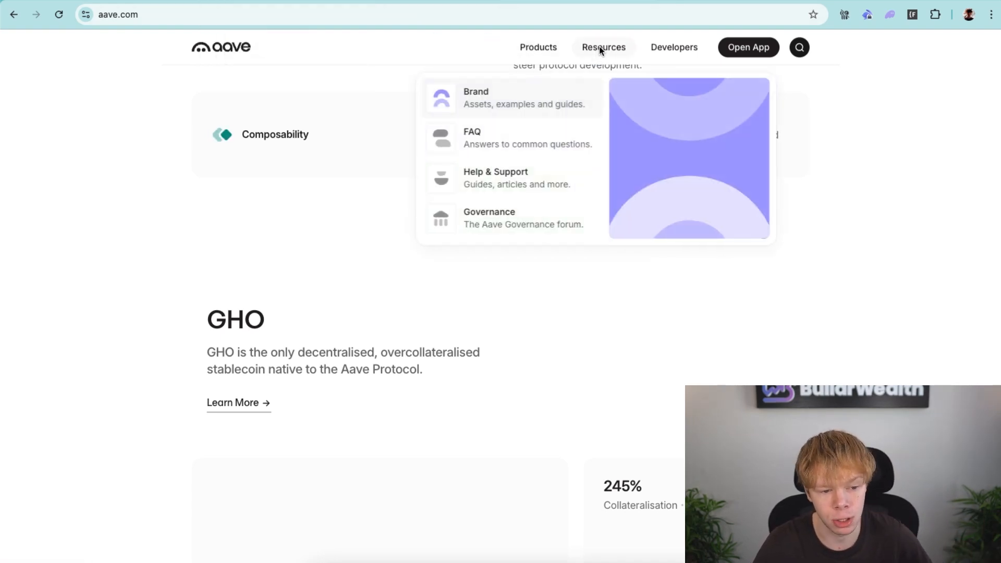
left_click(570, 223)
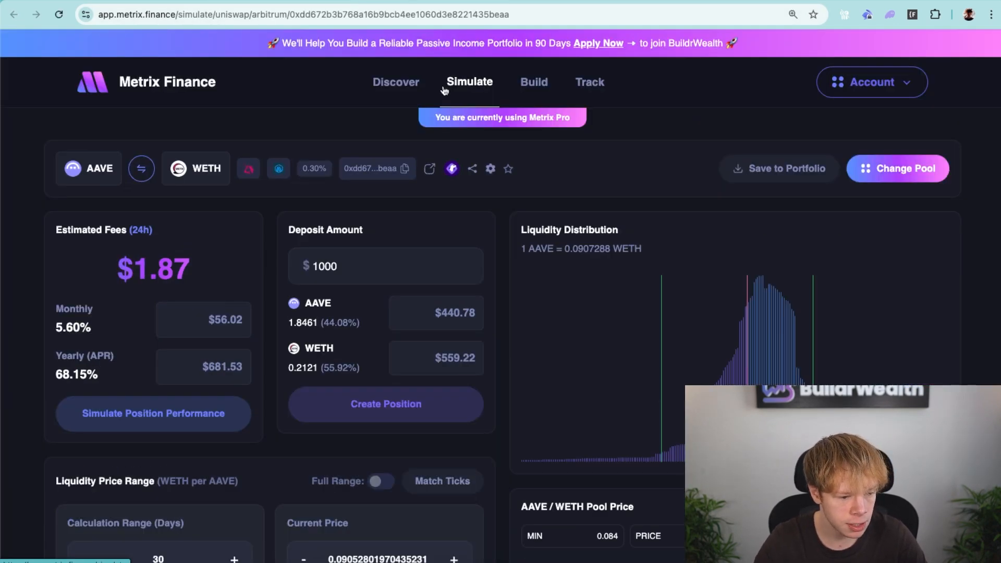
Step: Narrow the simulated AAVE/WETH position's price range to -18% minimum and +23% maximum, and review its volume history and liquidity distribution
scroll(404, 385, "down", 7)
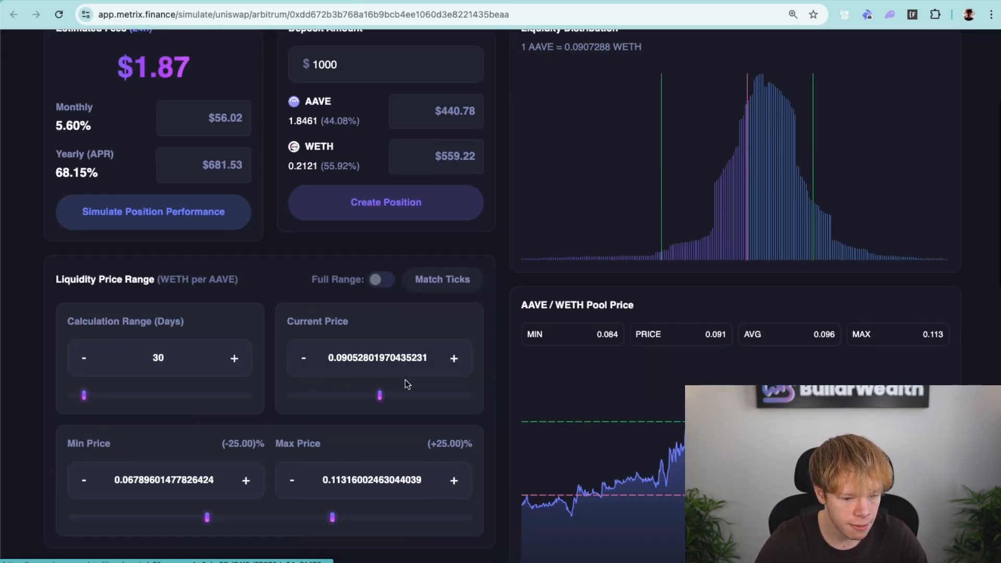
left_click_drag(207, 378, 223, 378)
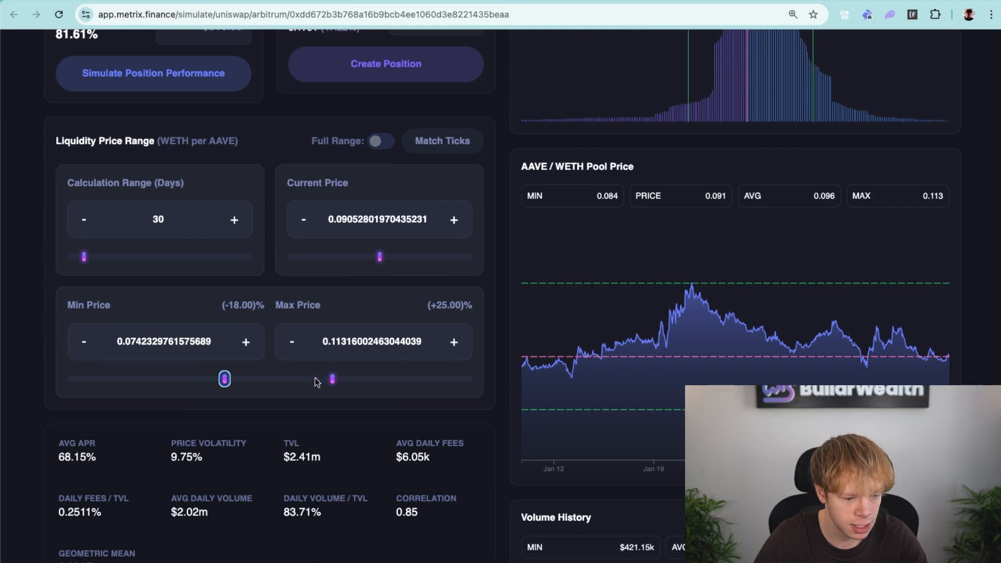
left_click_drag(334, 380, 328, 379)
scroll(593, 303, "down", 8)
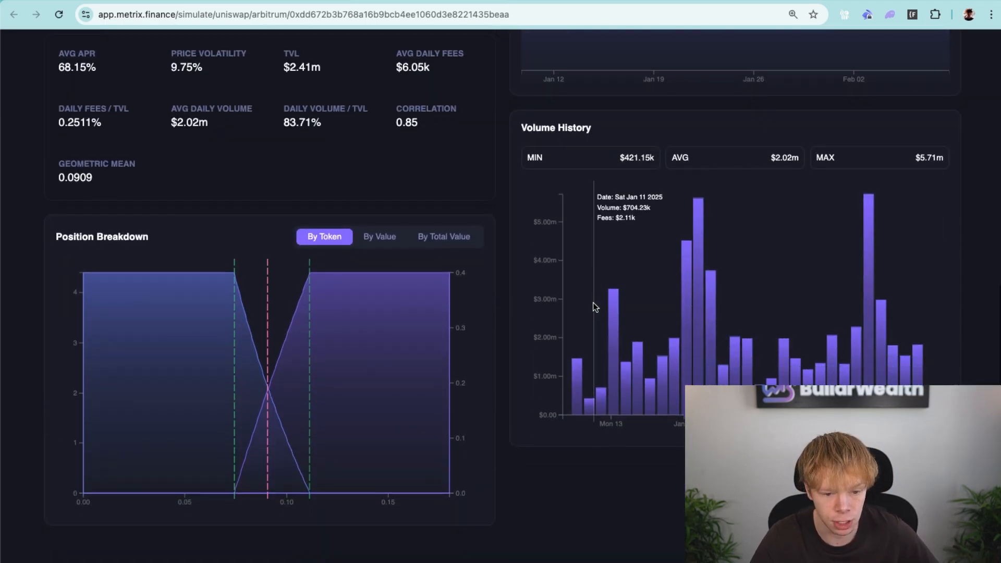
scroll(593, 305, "up", 5)
scroll(593, 305, "down", 3)
scroll(592, 305, "up", 10)
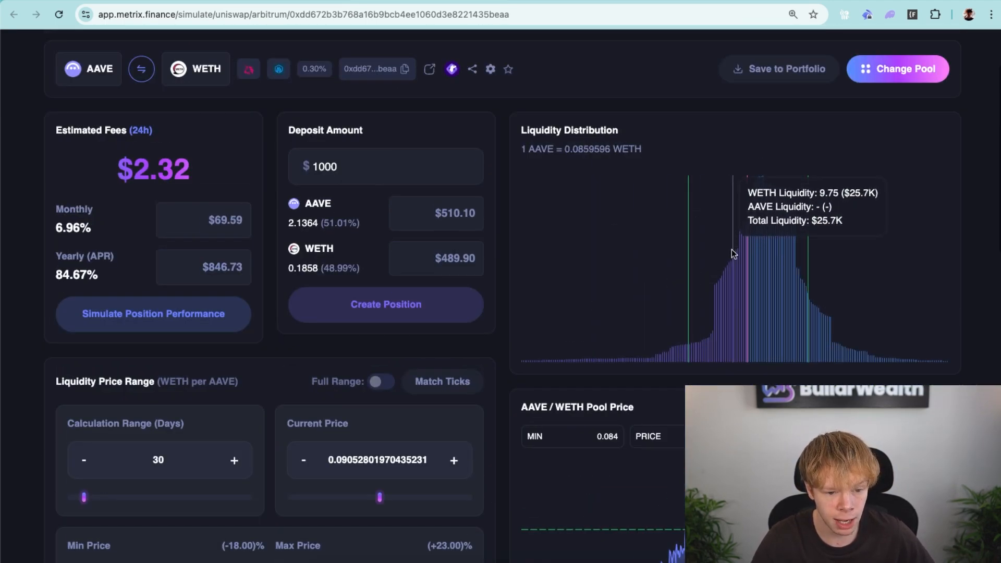